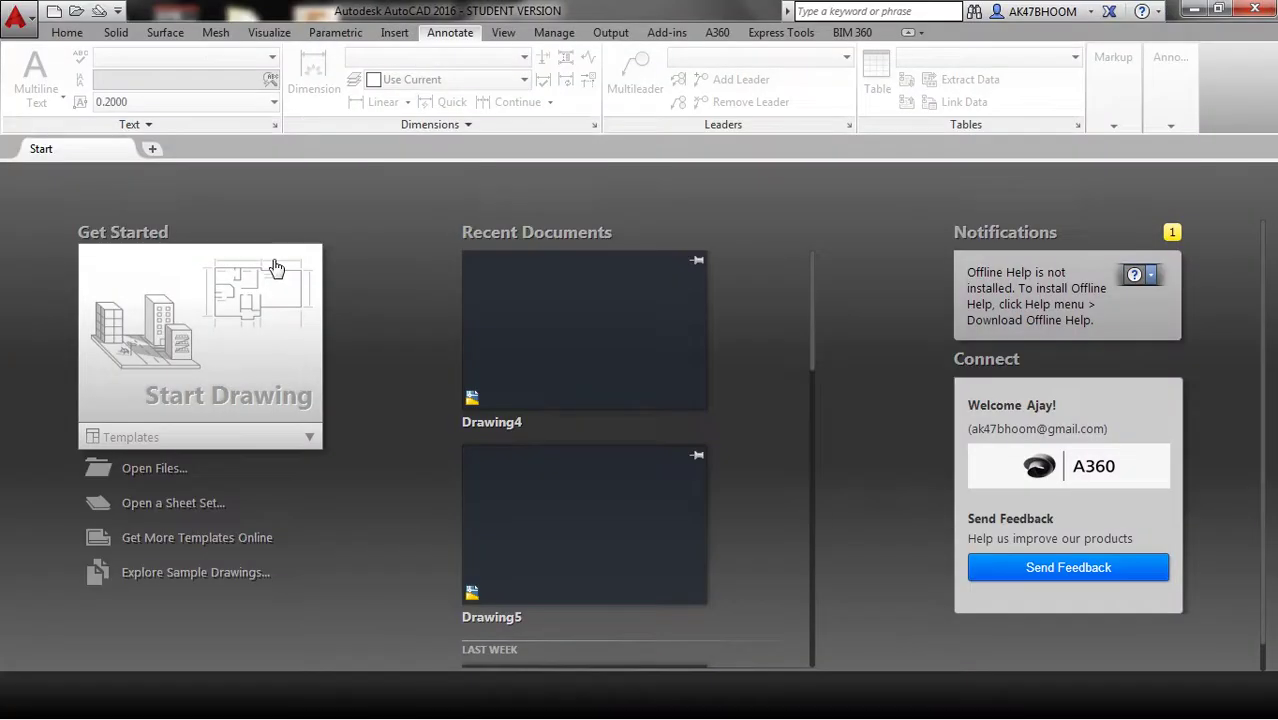
Start a new blank drawing, Drawing1, from the Start tab
click(276, 268)
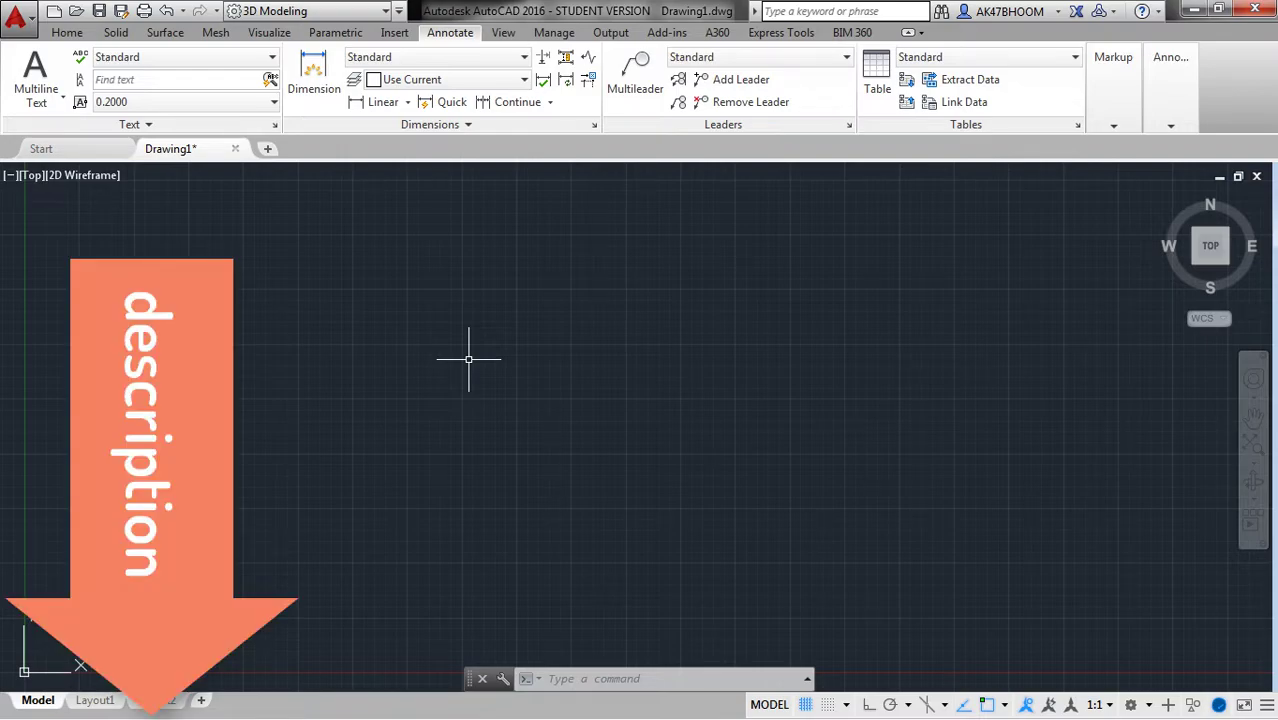
Set drawing units to 0.0 length precision with Millimeters insertion scale
text(u)
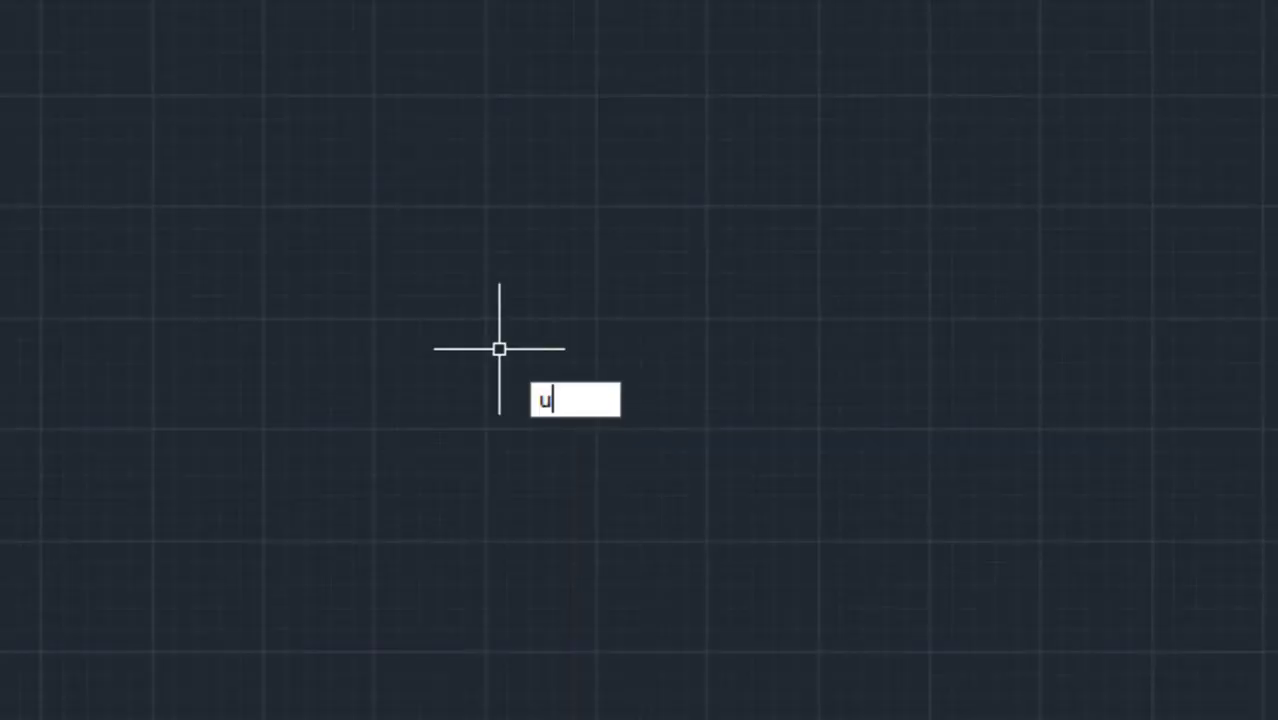
text(n)
key(Return)
click(521, 230)
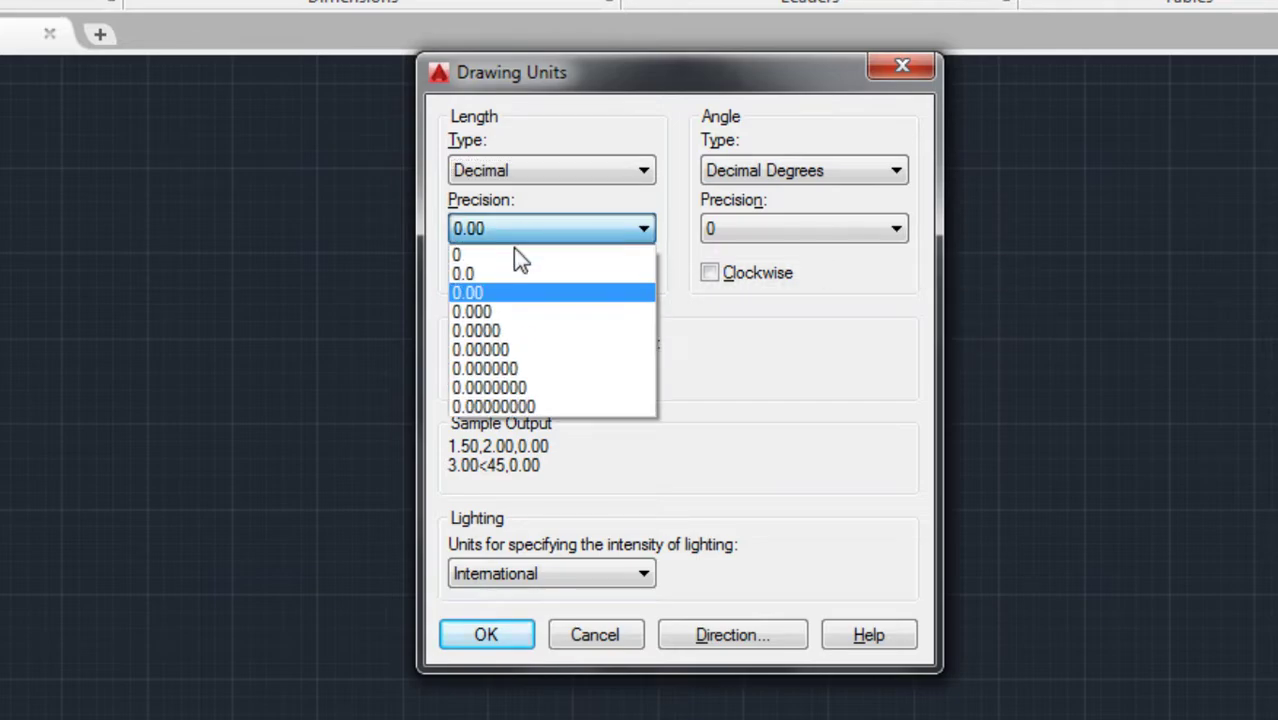
click(505, 274)
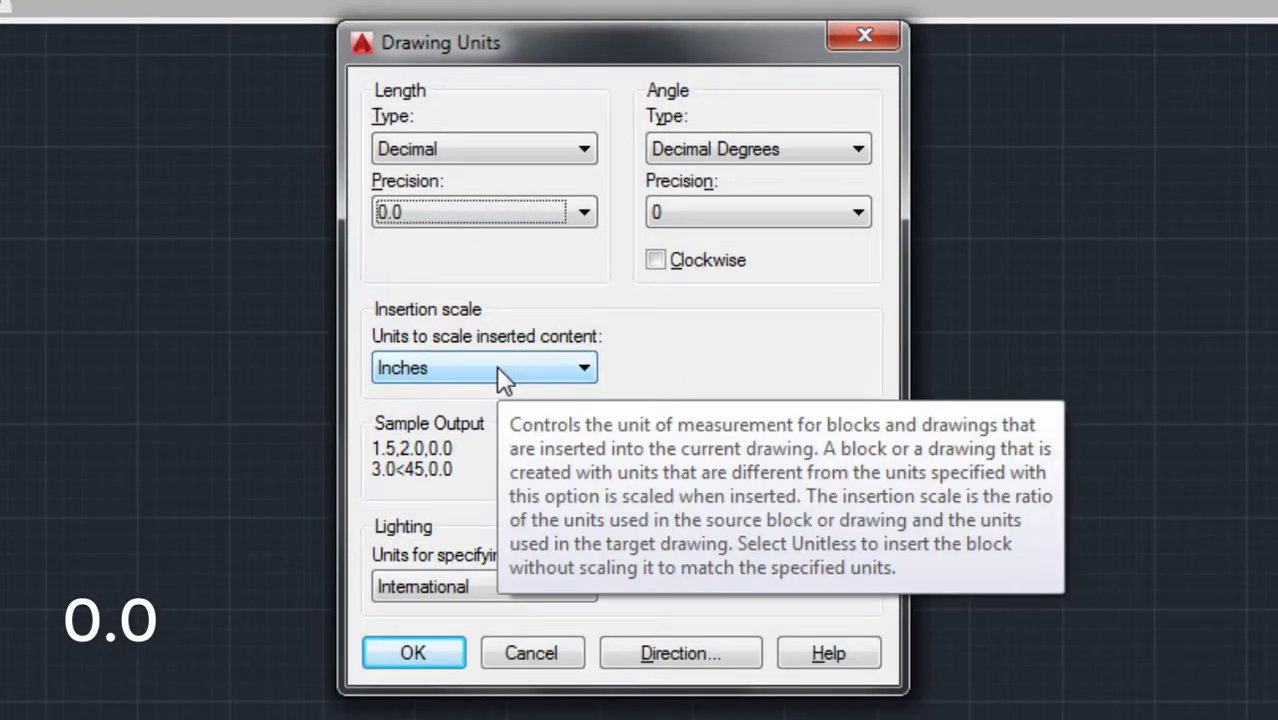
click(555, 368)
click(500, 408)
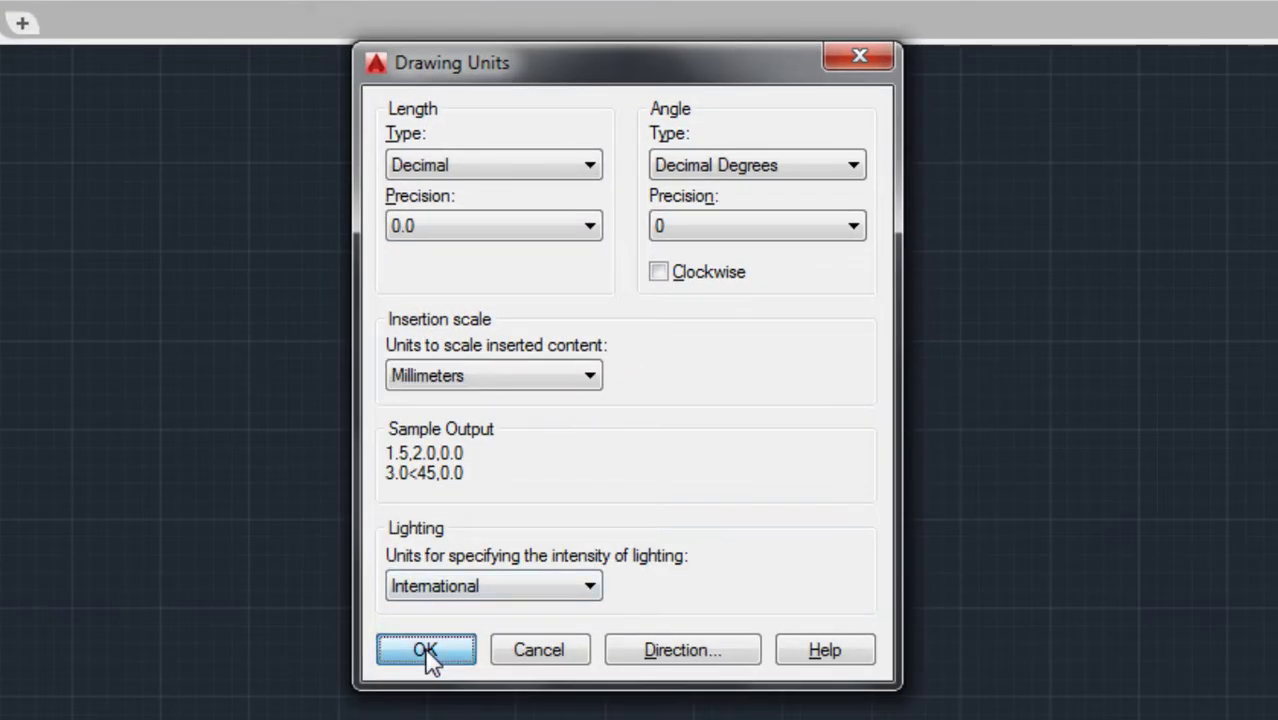
click(460, 562)
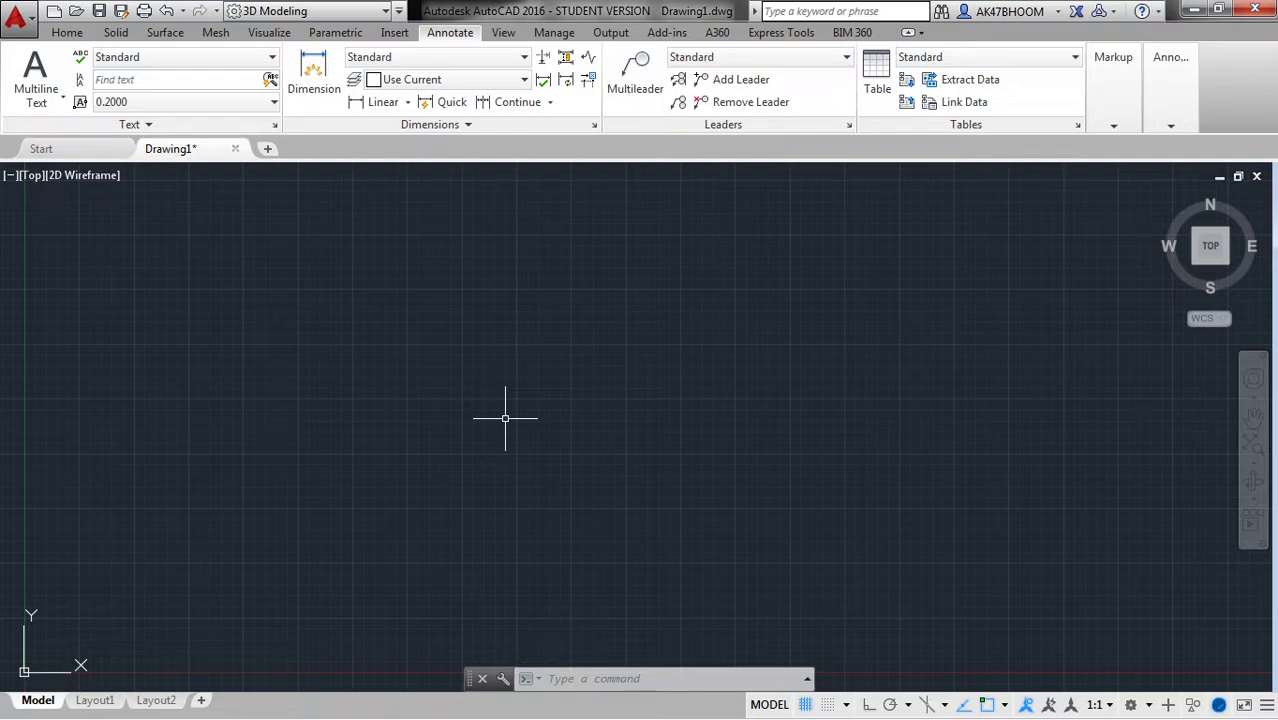
Set the drawing limits from 0,0 to 20,20
text(LIMITS)
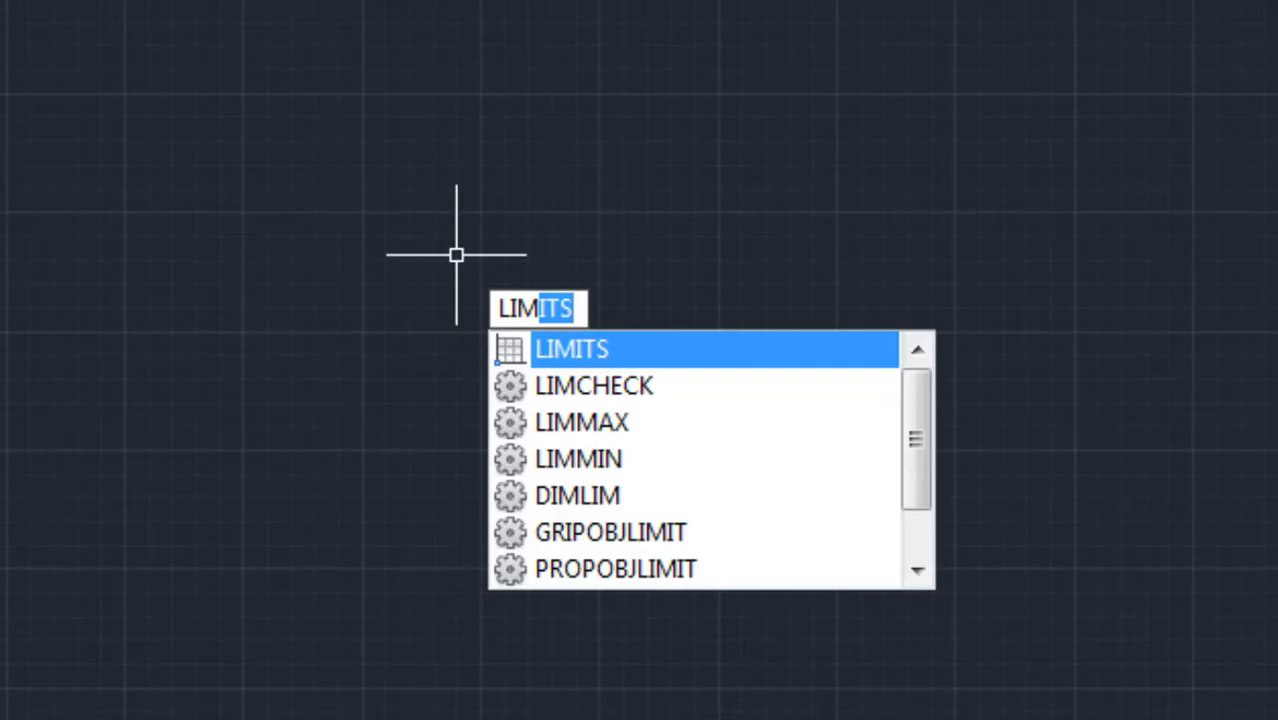
key(Return)
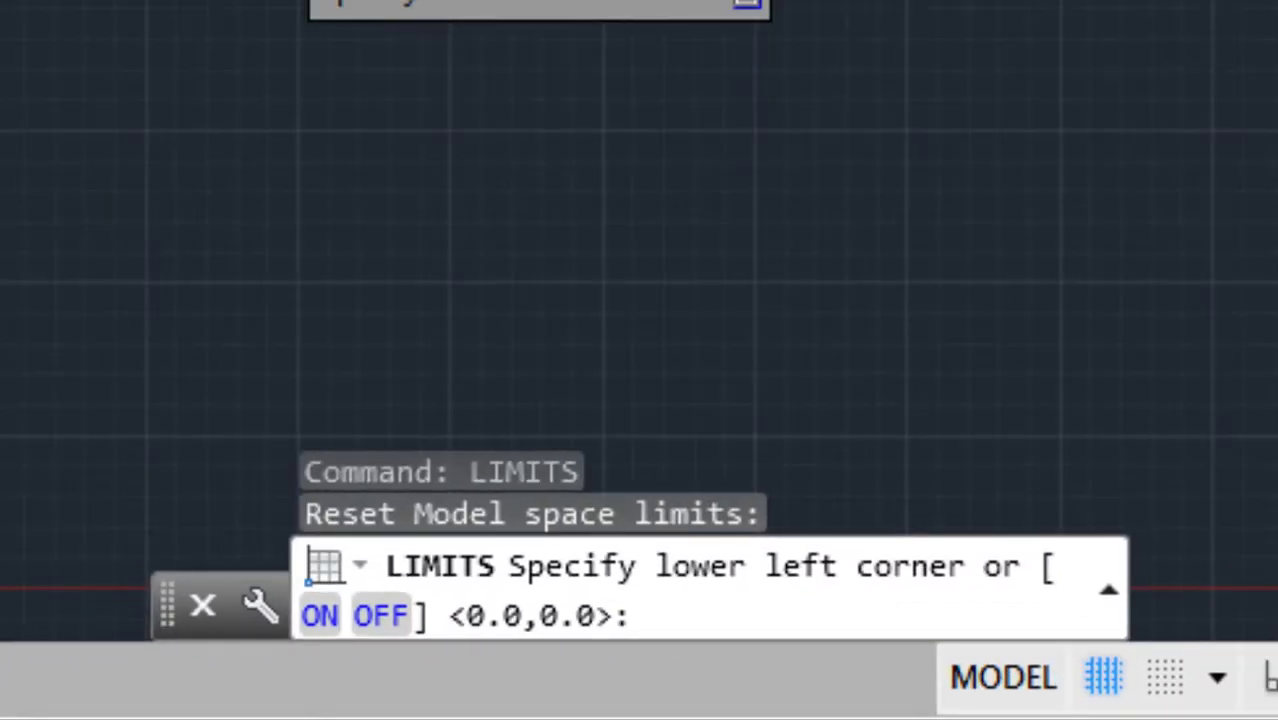
key(Return)
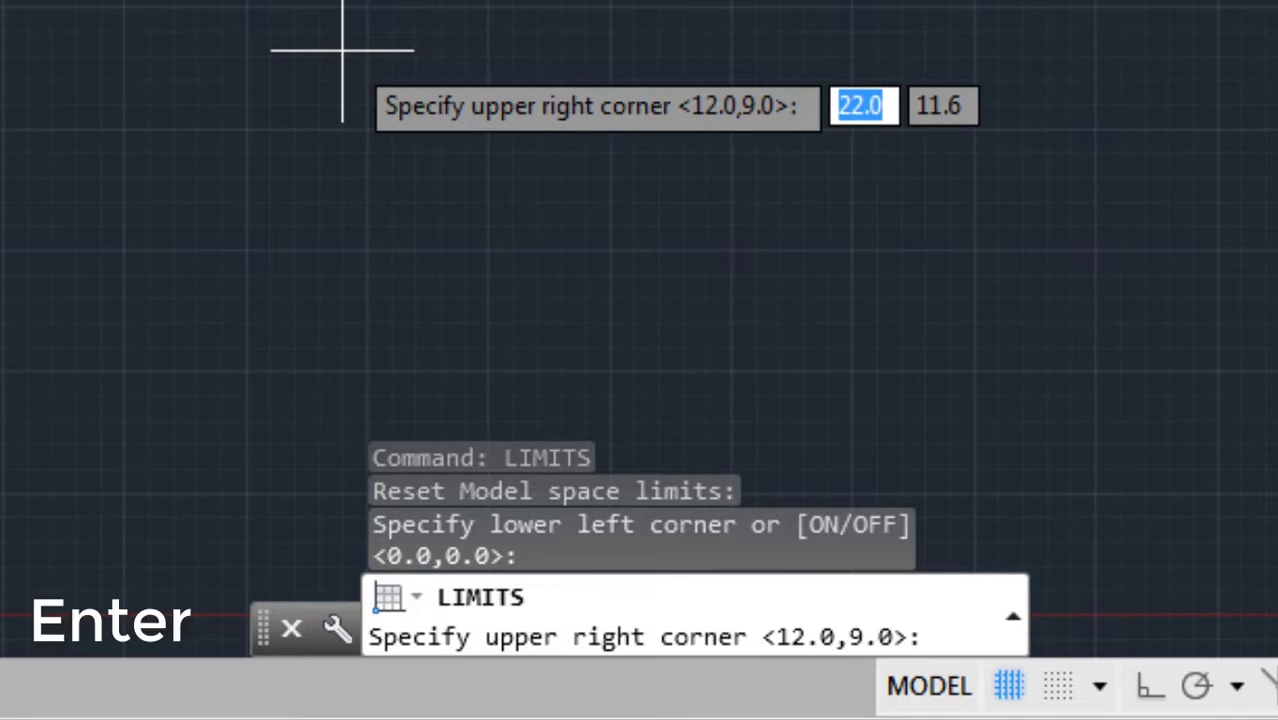
text(20,20)
key(Return)
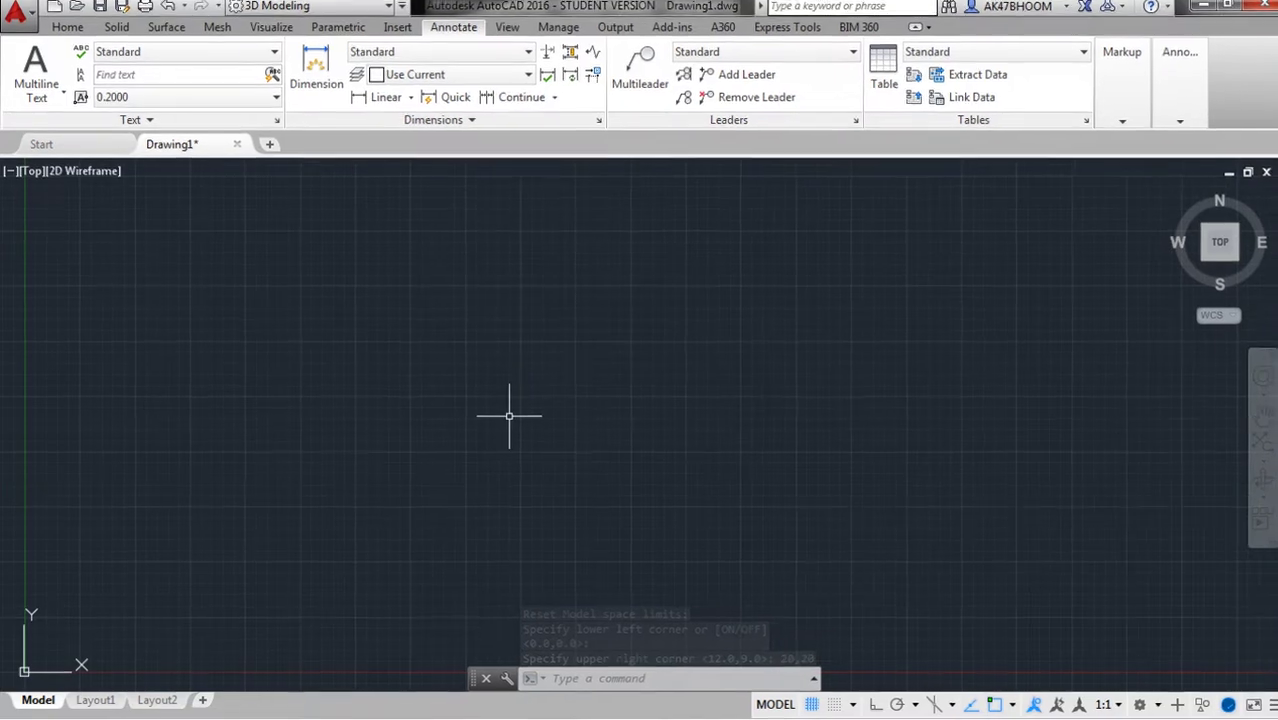
Zoom All so the full 20 by 20 limits fill the view
text(z)
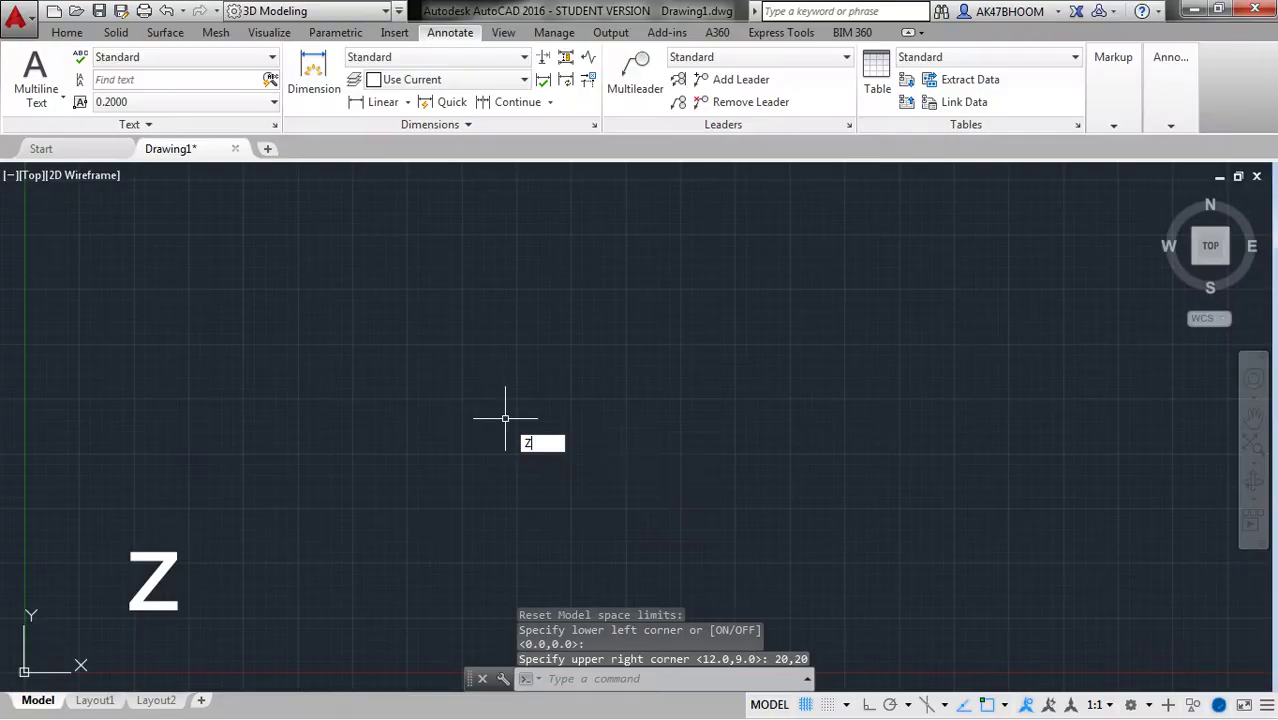
key(Return)
text(a)
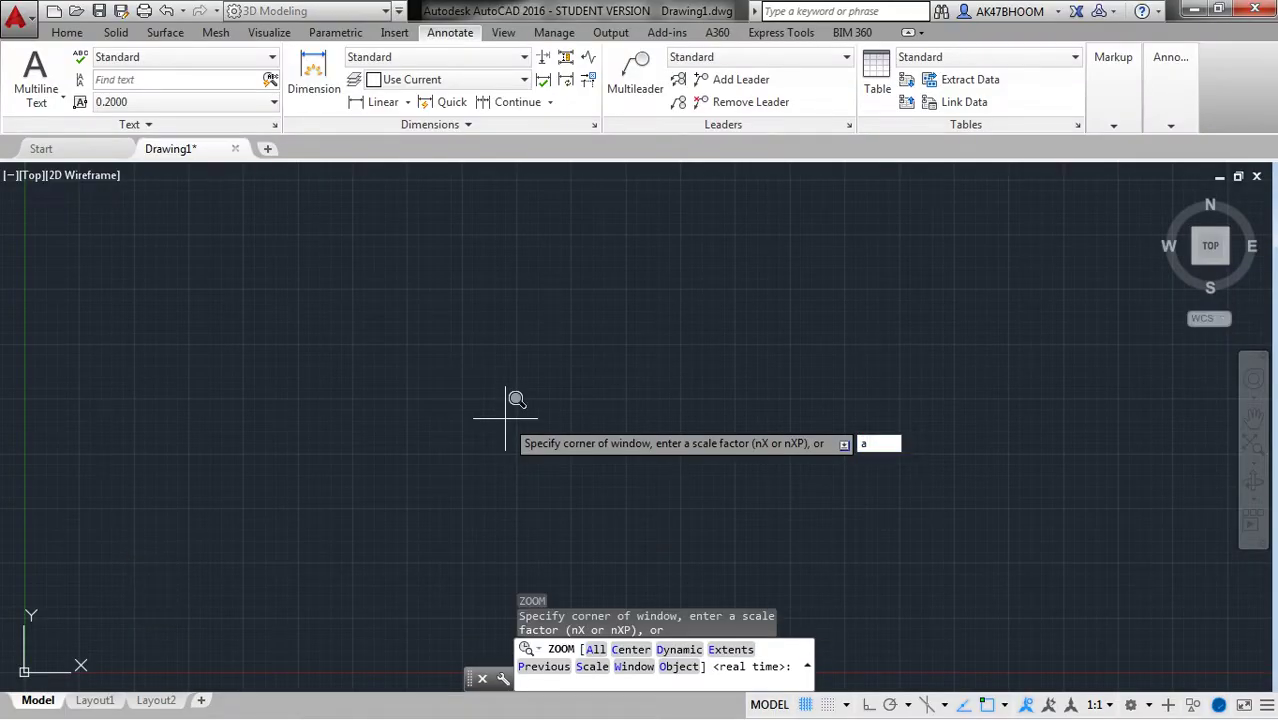
key(Return)
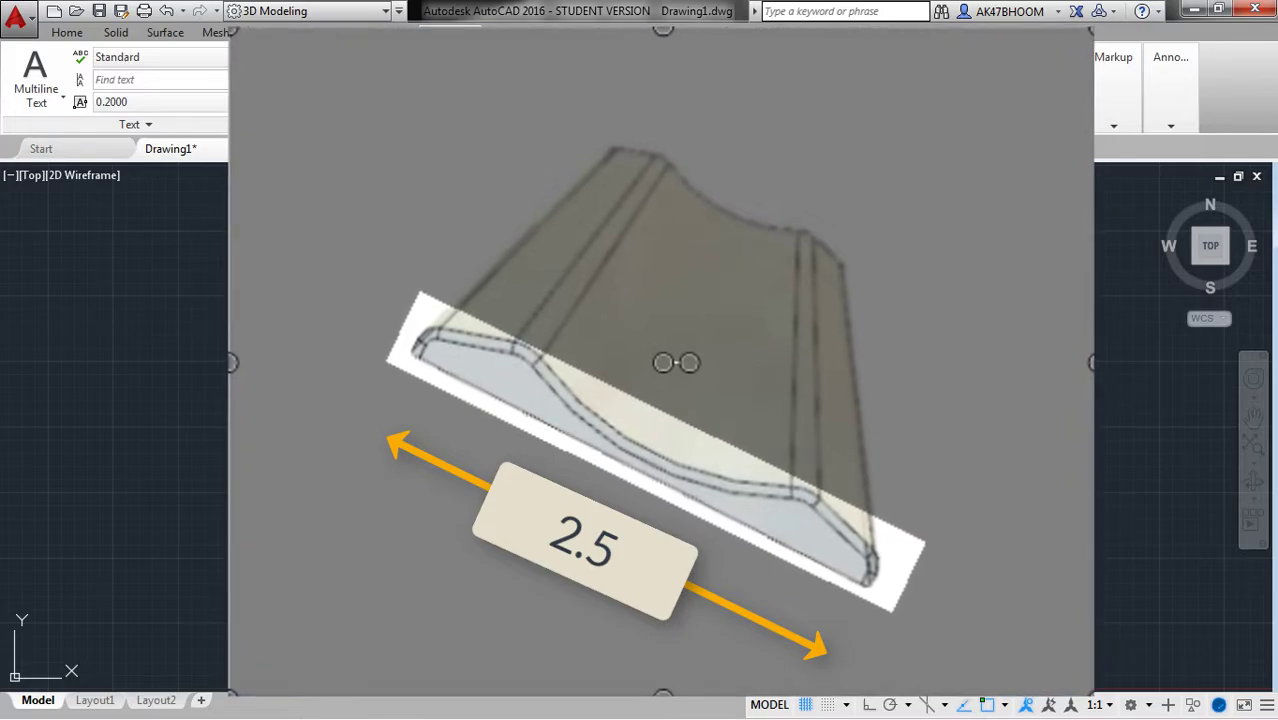
With Ortho on, draw a 25-unit horizontal base line and a 1-unit upright
text(l)
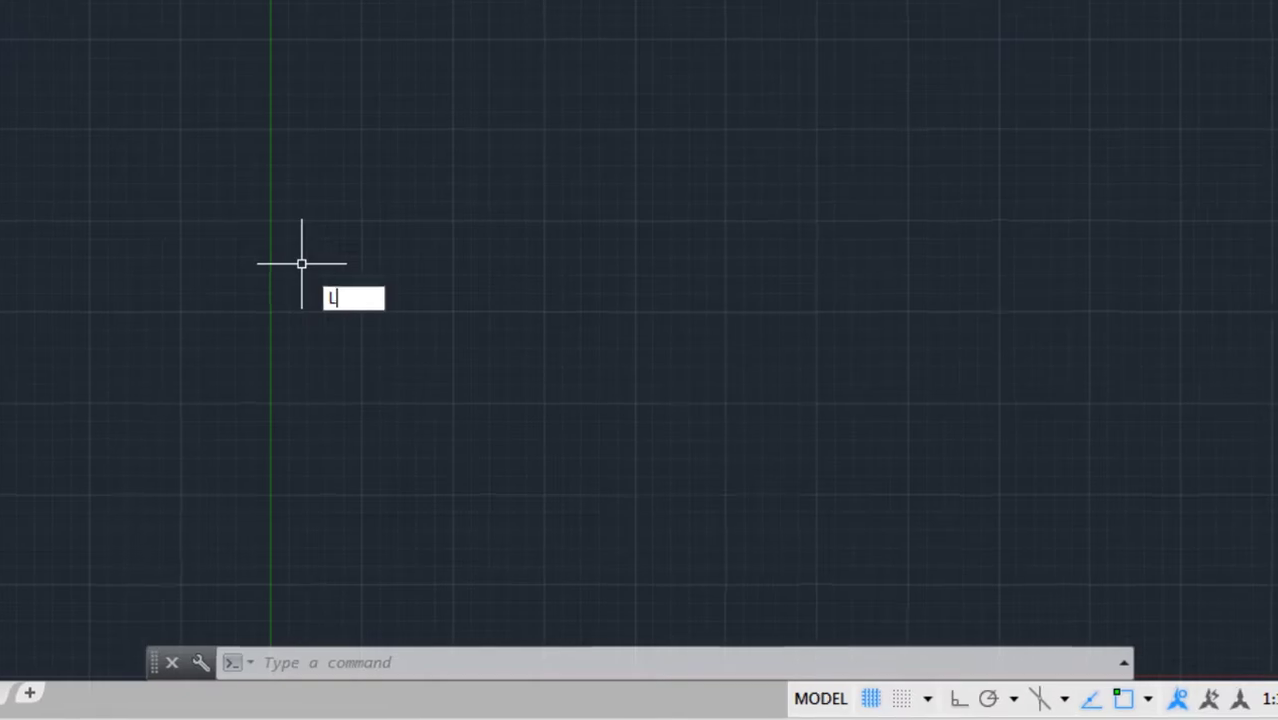
key(Return)
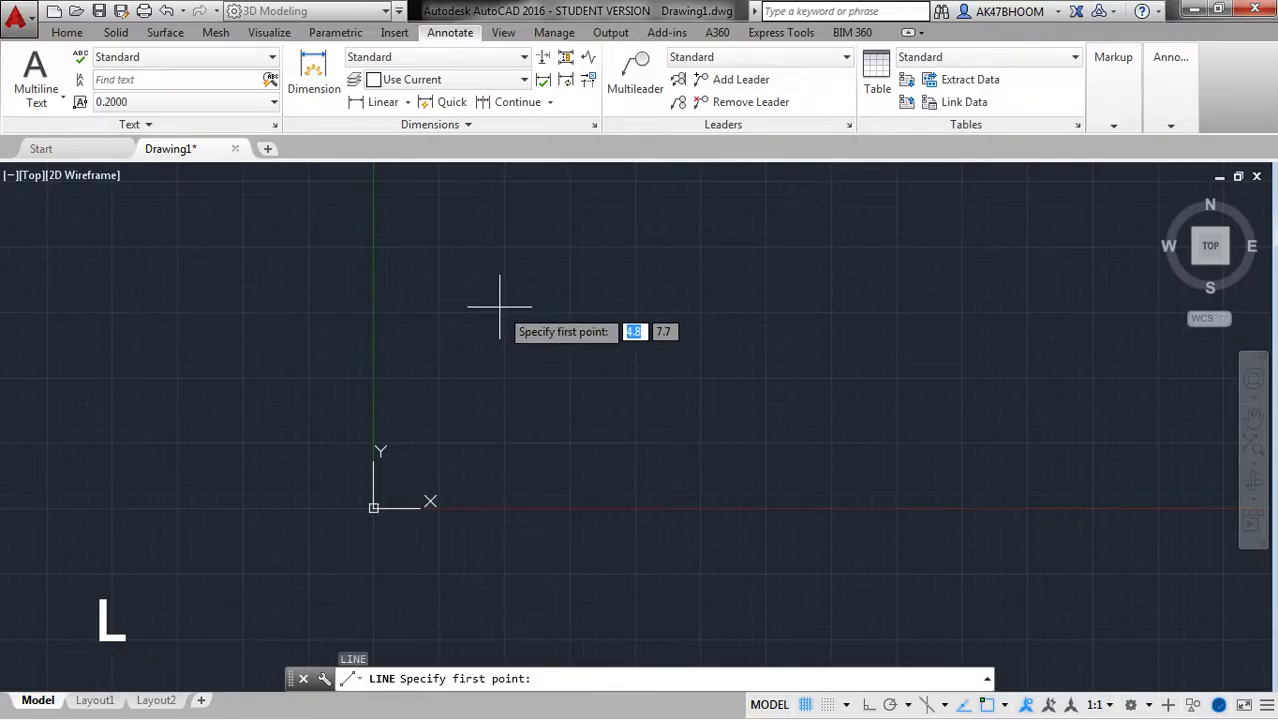
click(500, 305)
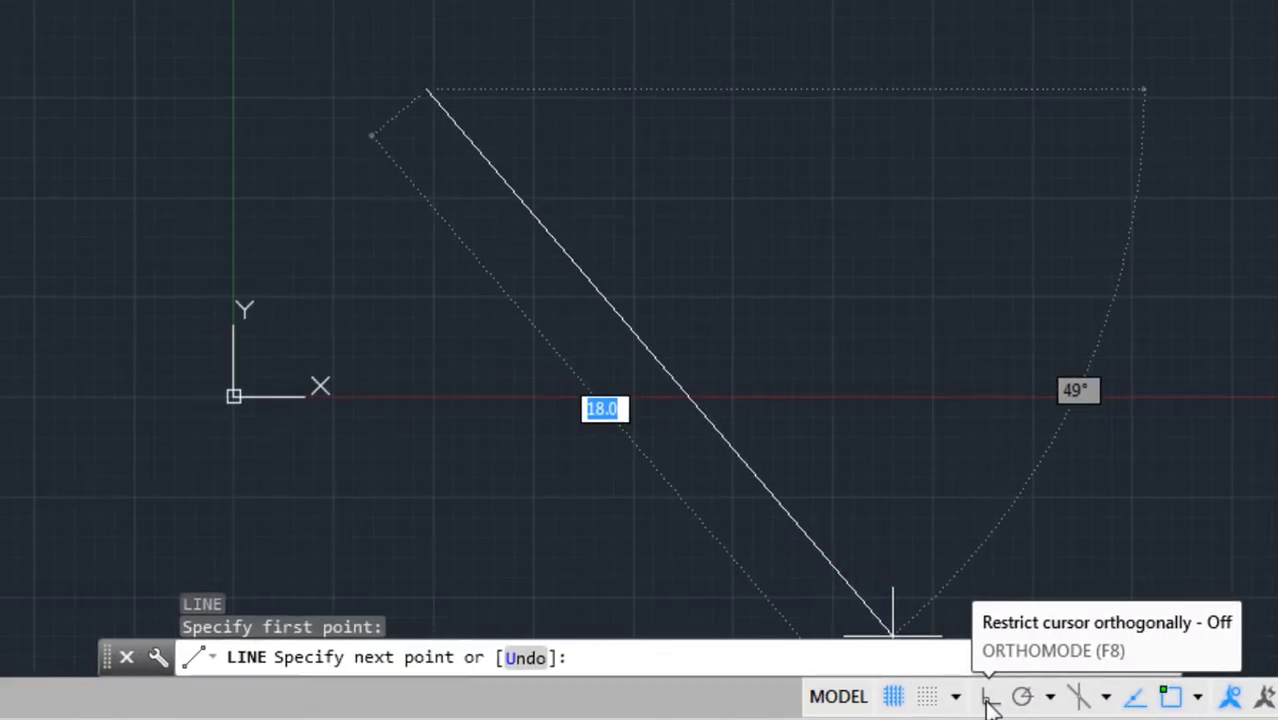
click(989, 700)
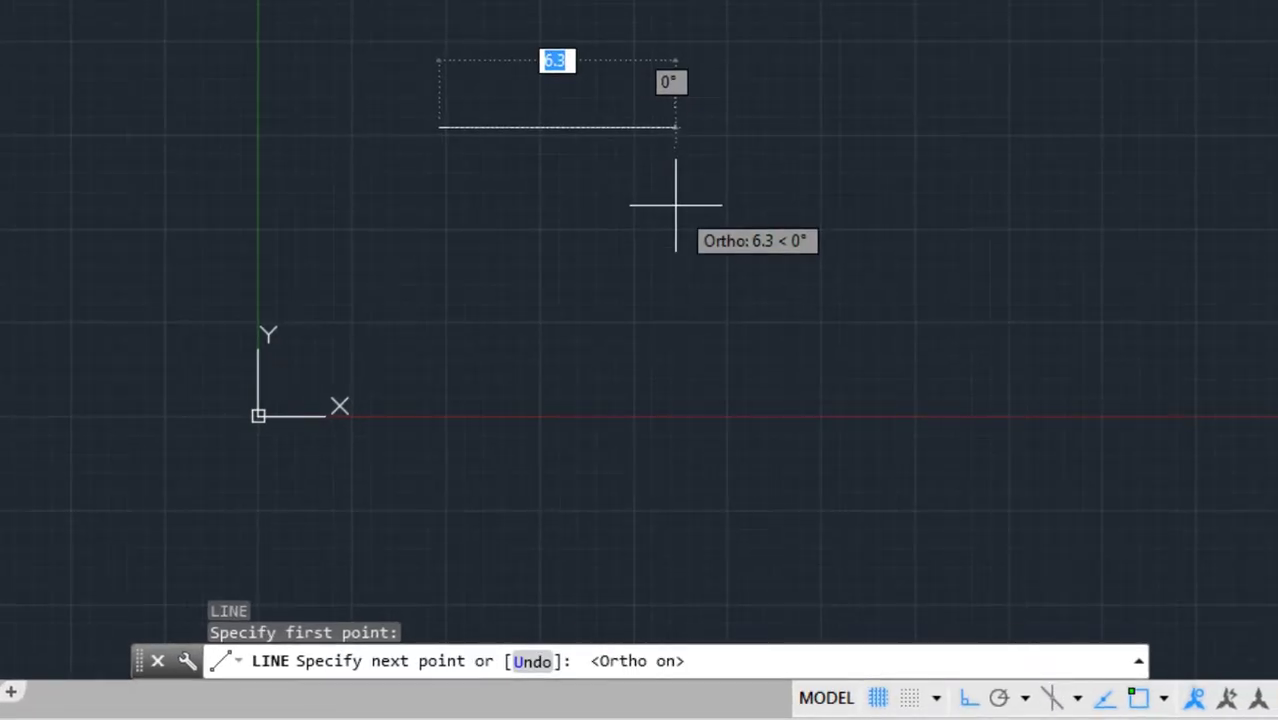
text(25)
key(Return)
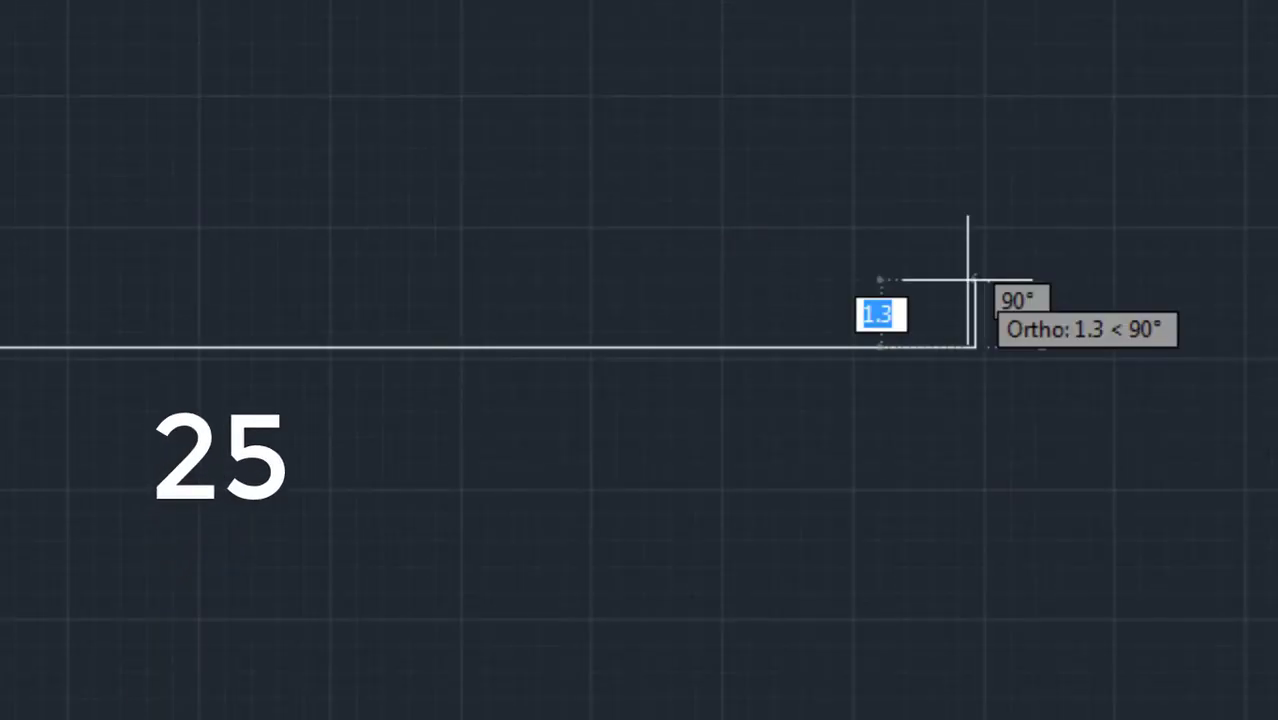
text(1)
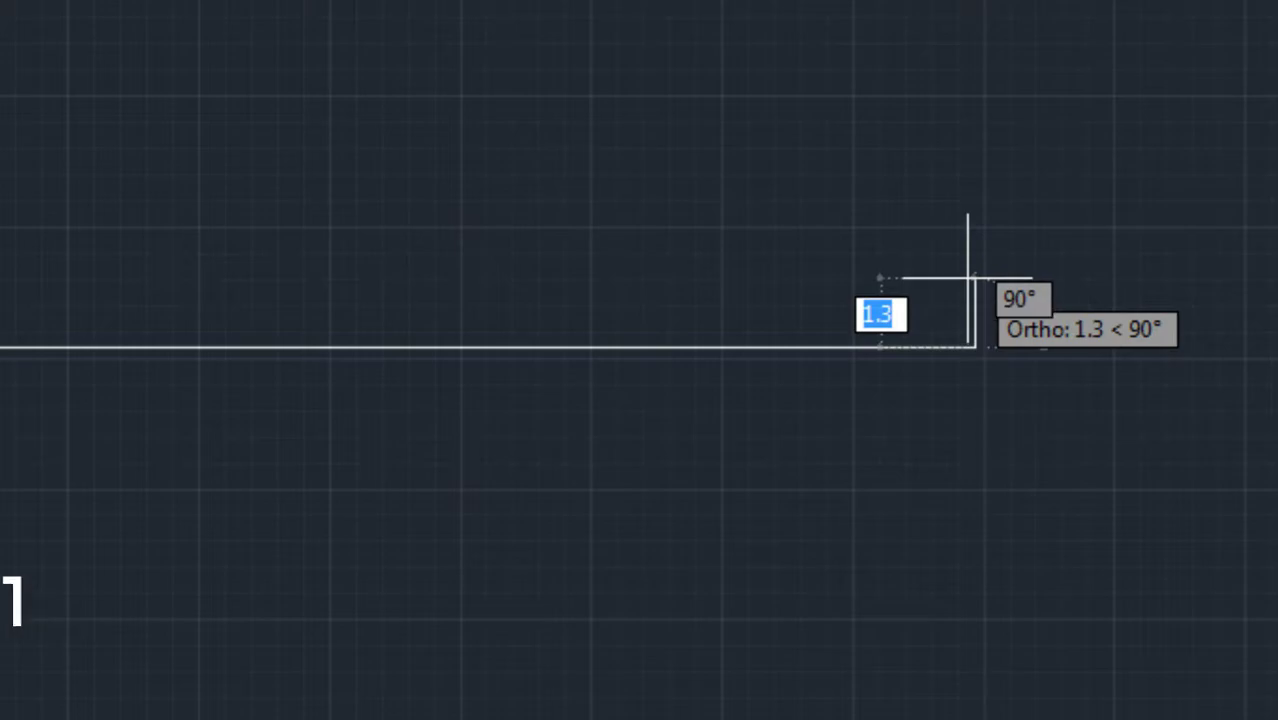
key(Return)
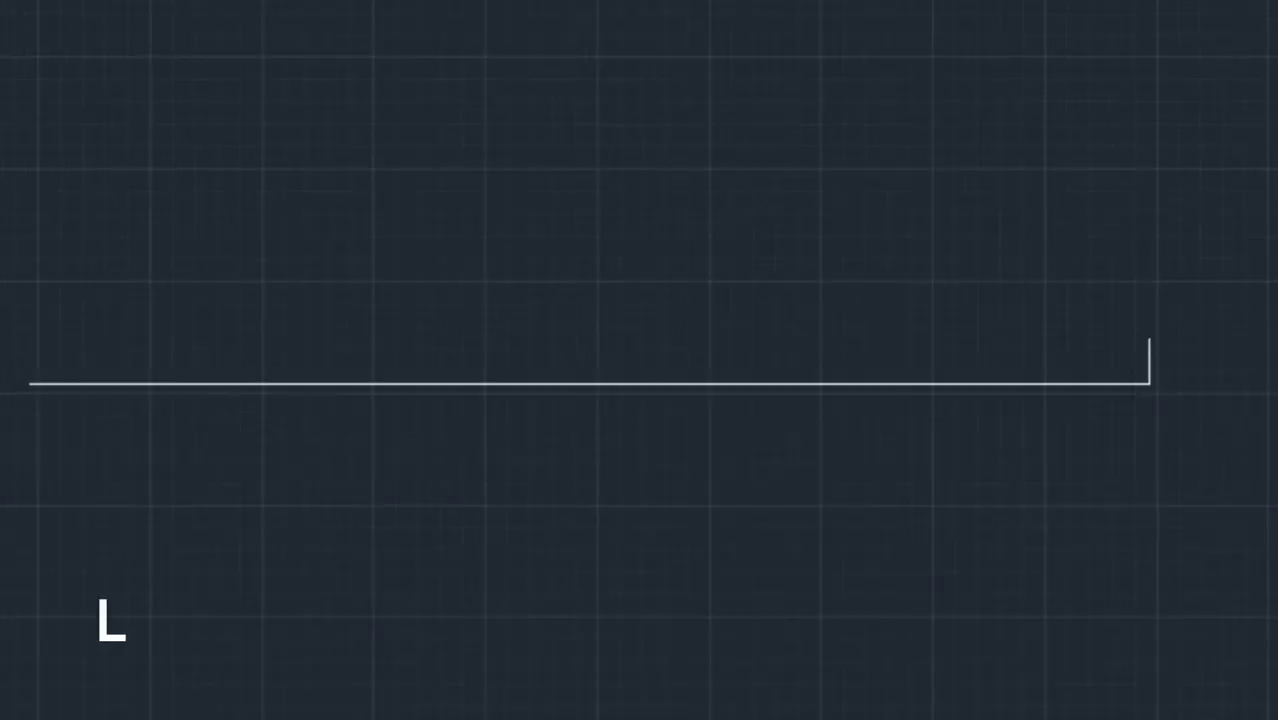
Draw a sloped edge to the upright's top using 5-left and 3-up helpers, then erase the helpers
key(Return)
click(1150, 383)
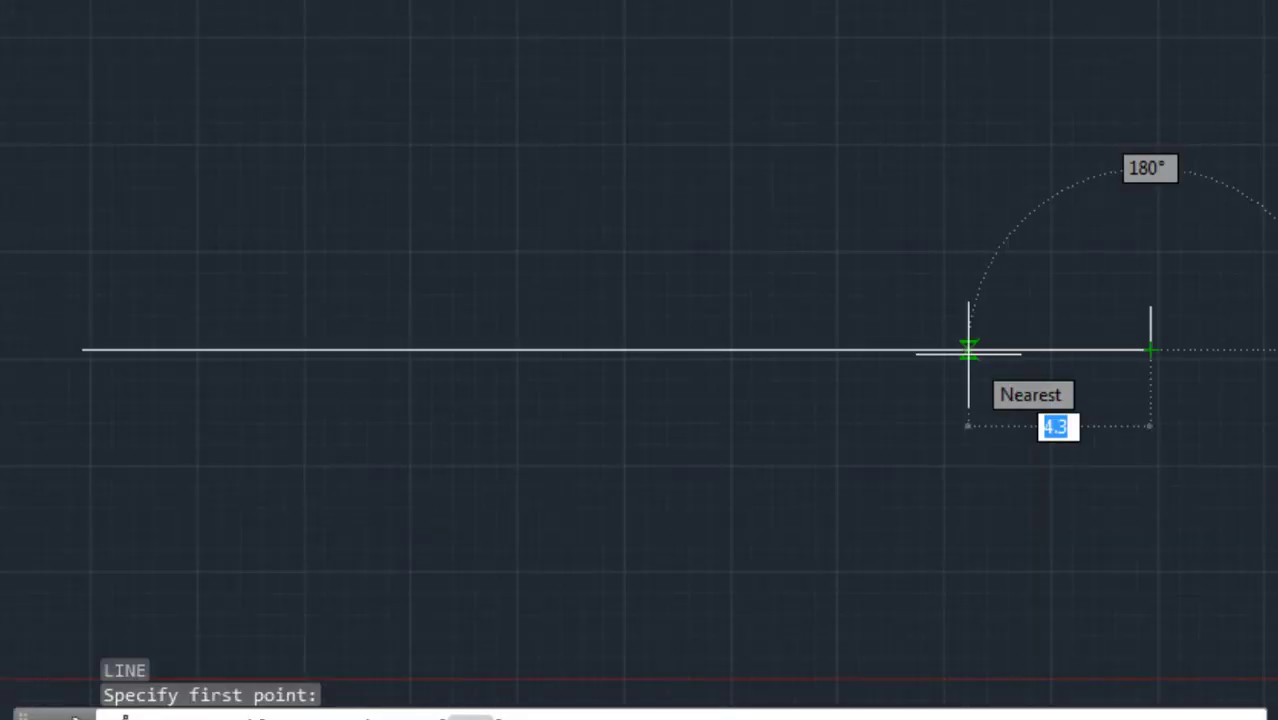
text(5)
key(Return)
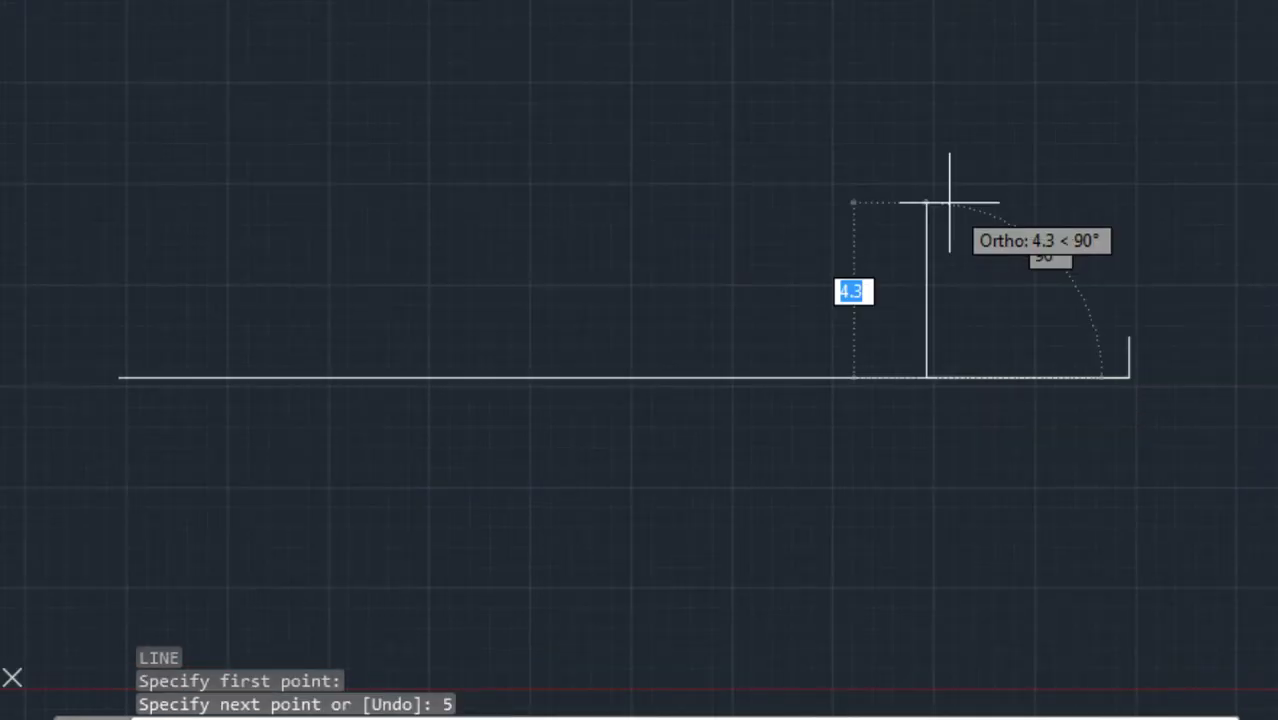
text(3)
key(Return)
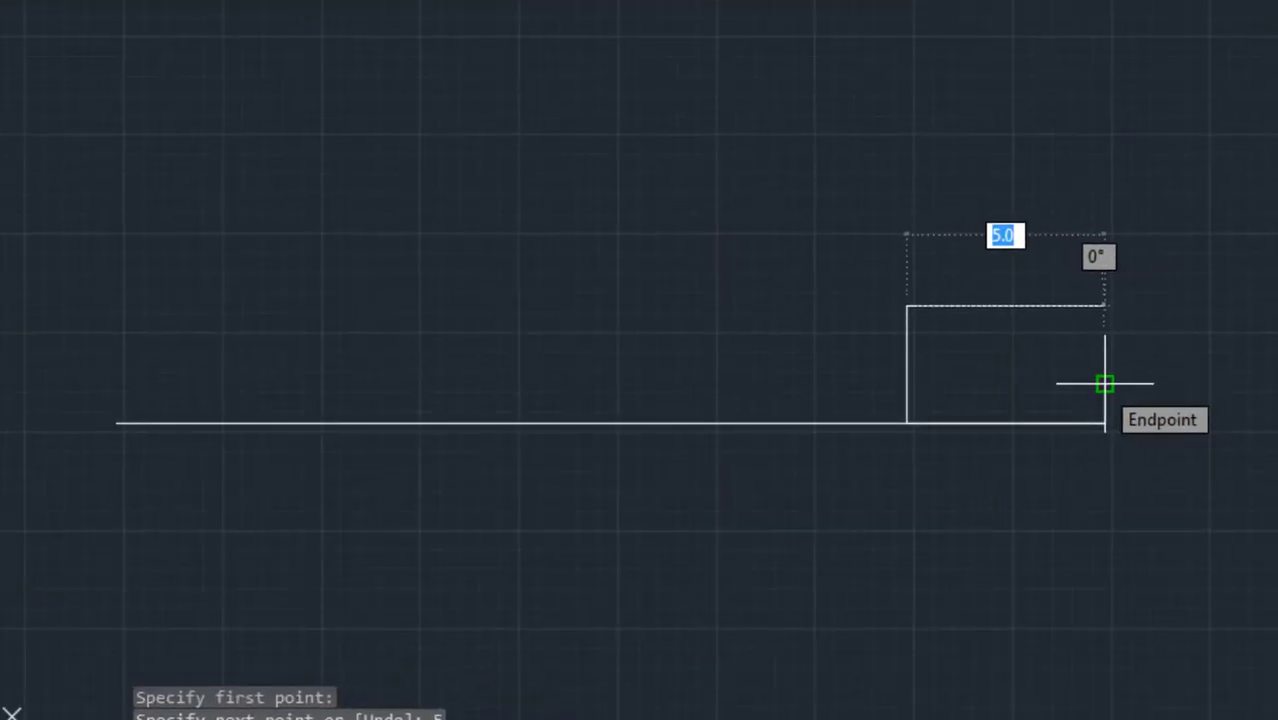
click(1130, 338)
key(Escape)
click(906, 344)
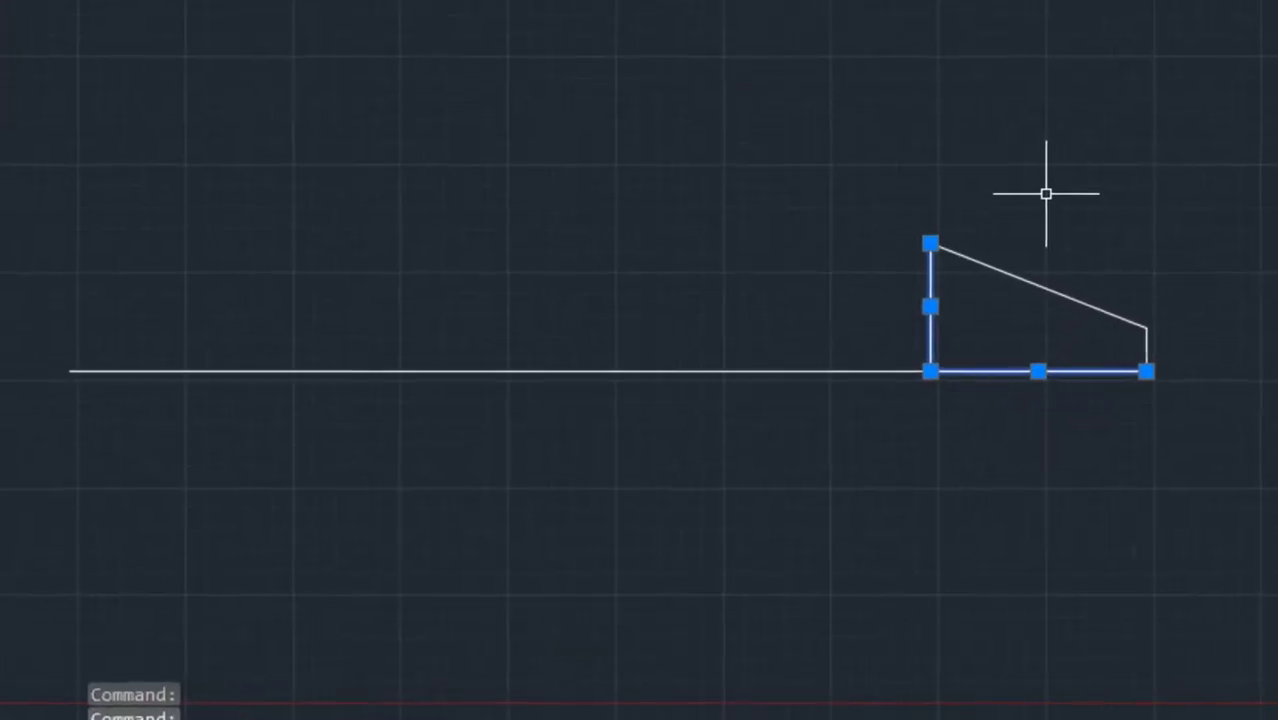
key(Delete)
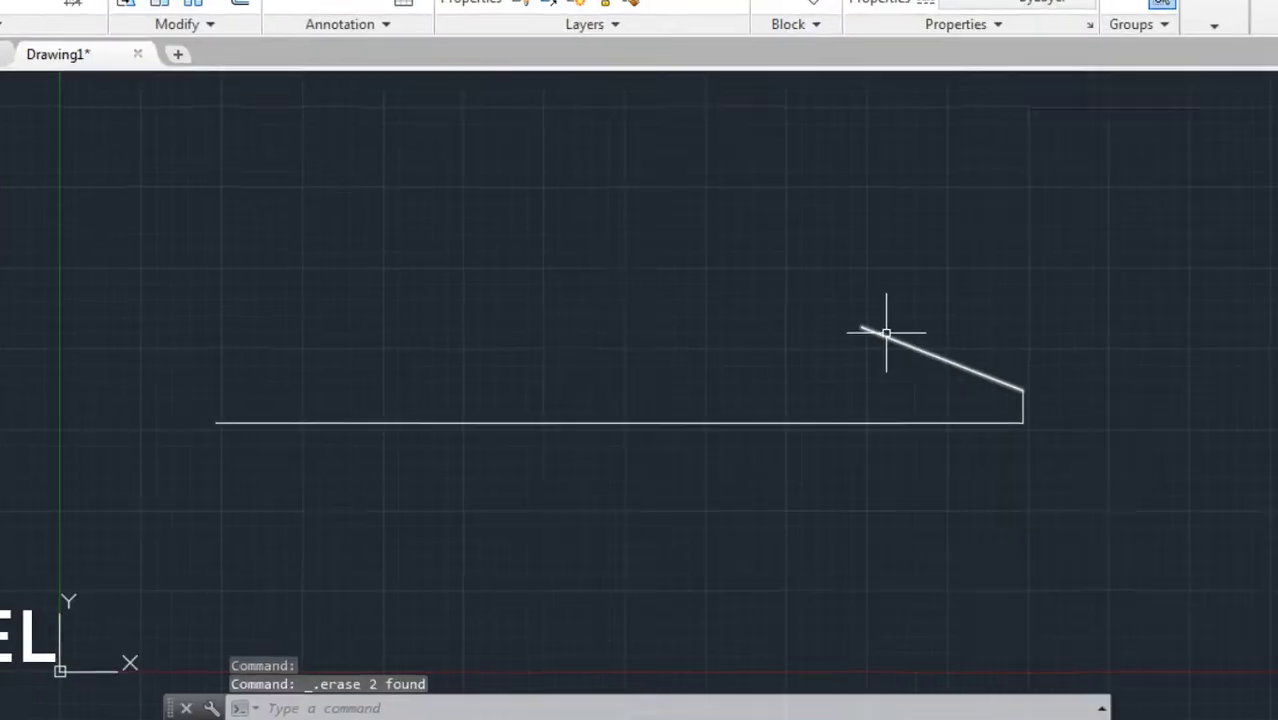
Mirror the sloped edge and riser about the base midpoint's vertical axis, keeping the originals
click(1160, 320)
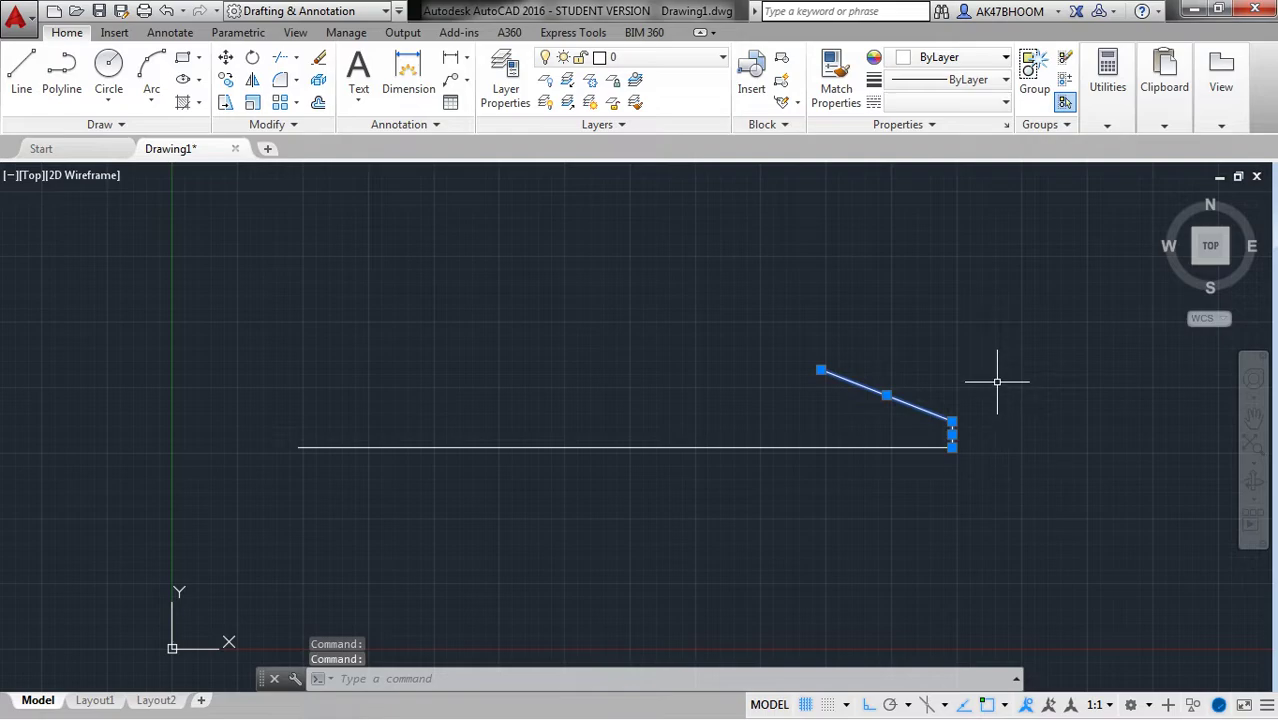
text(MI)
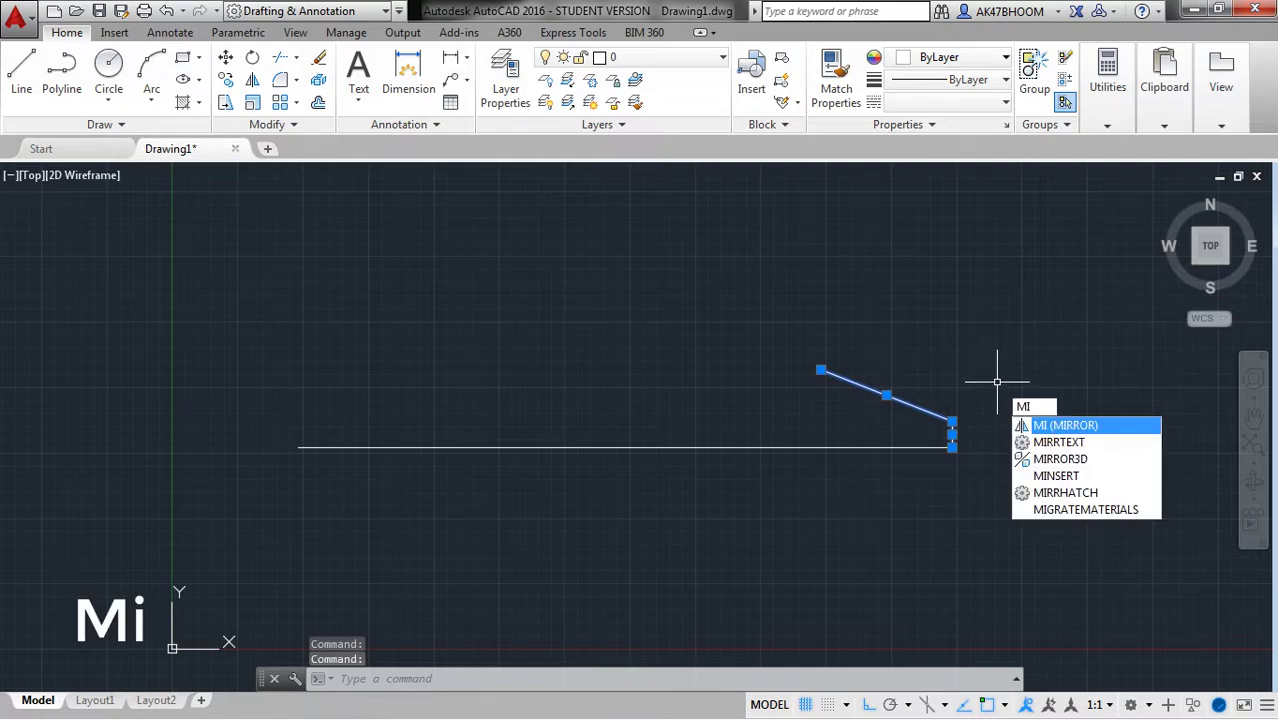
key(Return)
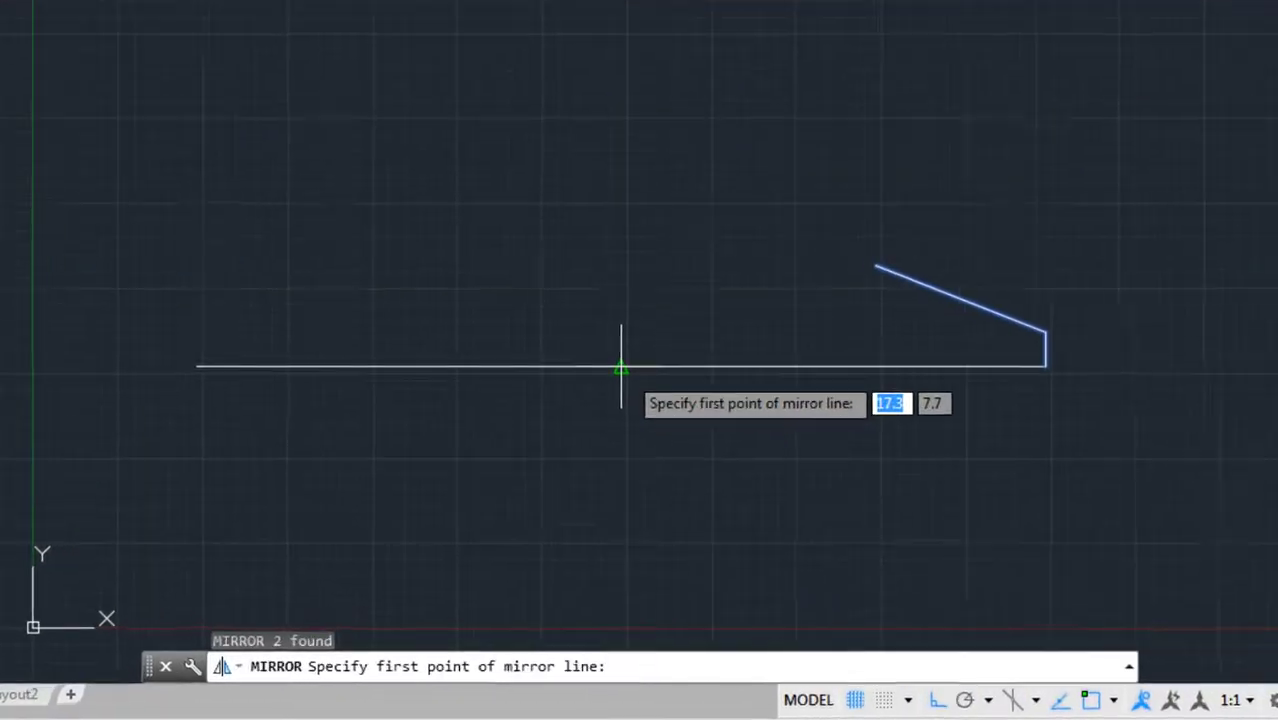
click(617, 287)
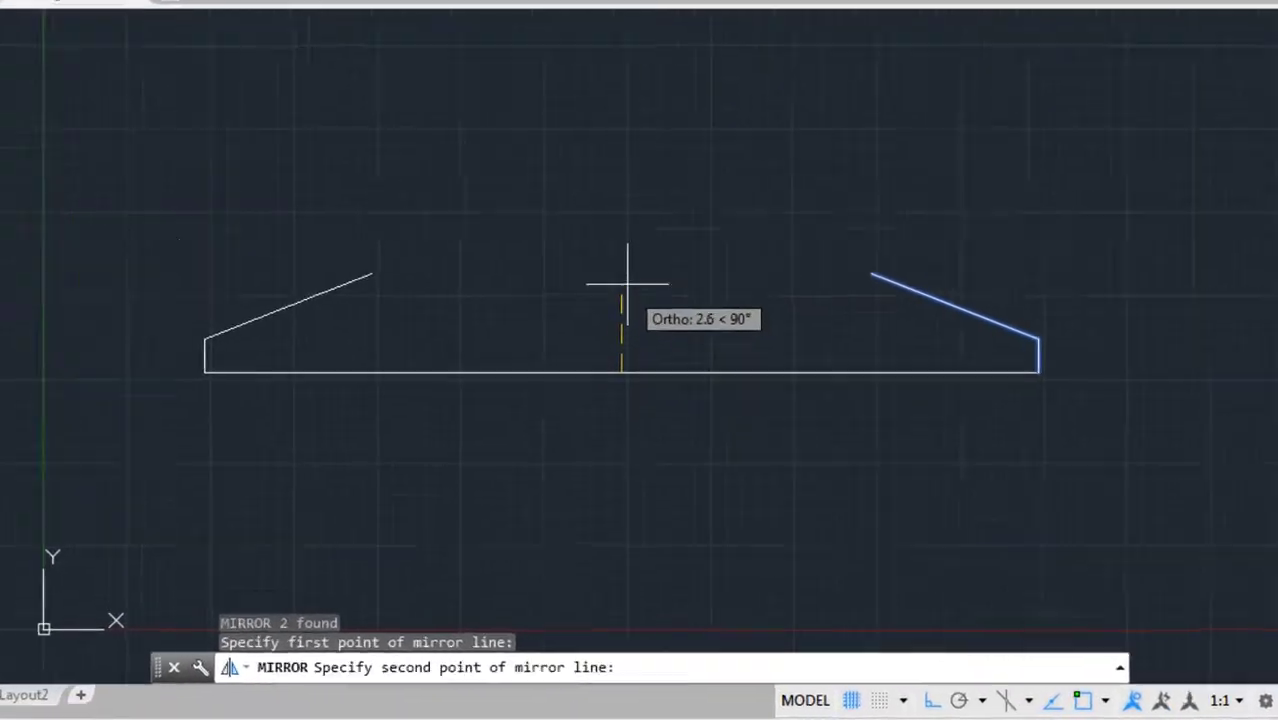
click(623, 120)
text(N)
key(Return)
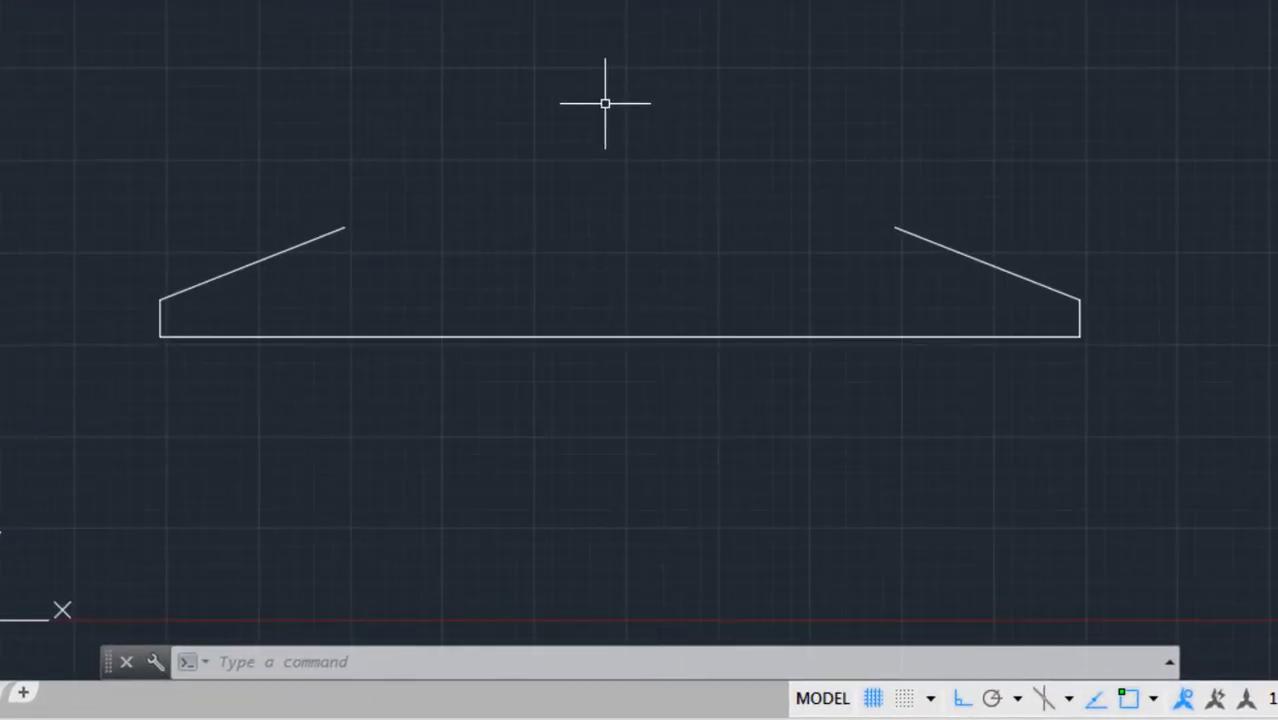
Draw a 1-unit vertical helper line up from the base line's midpoint
text(l)
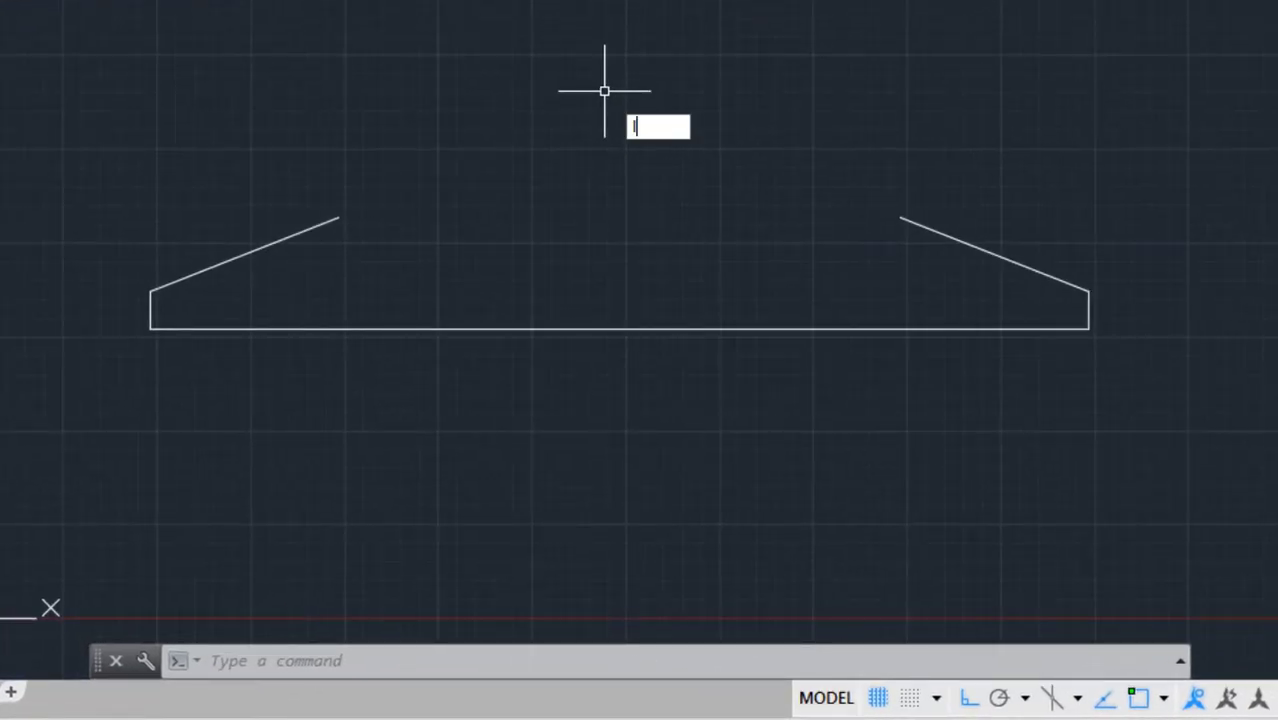
key(Return)
click(619, 328)
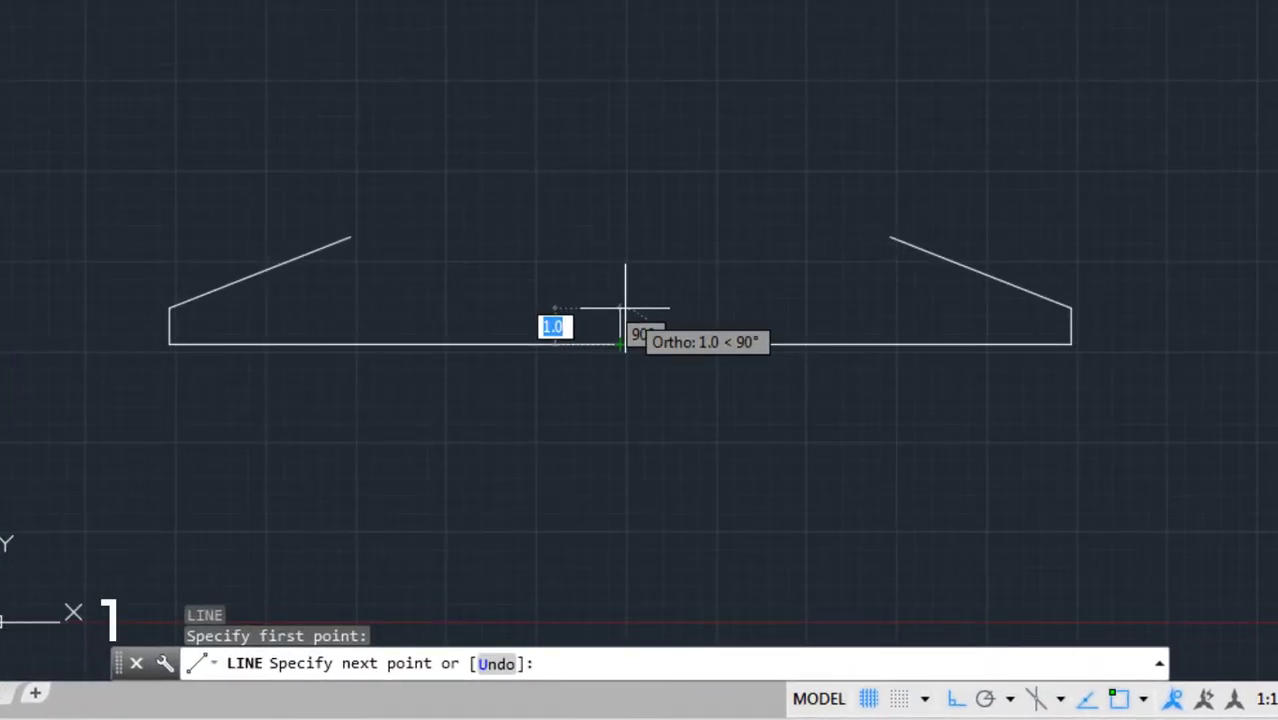
text(1)
key(Return)
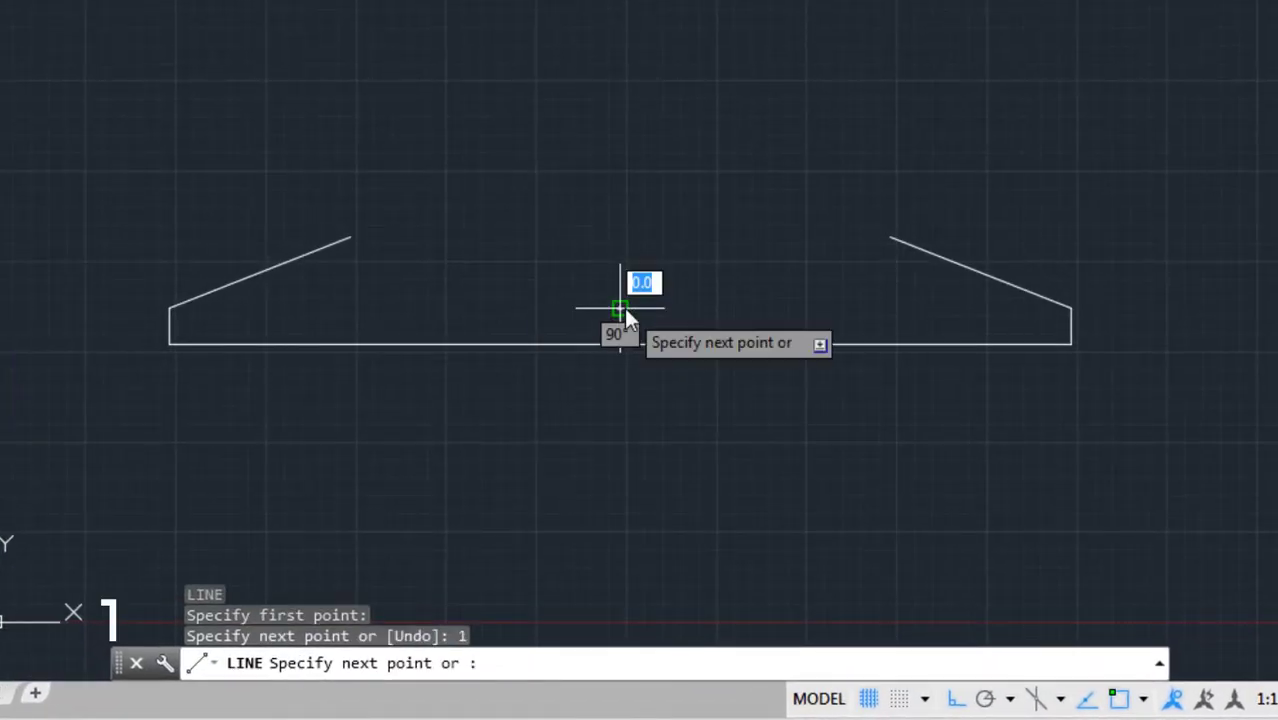
key(Escape)
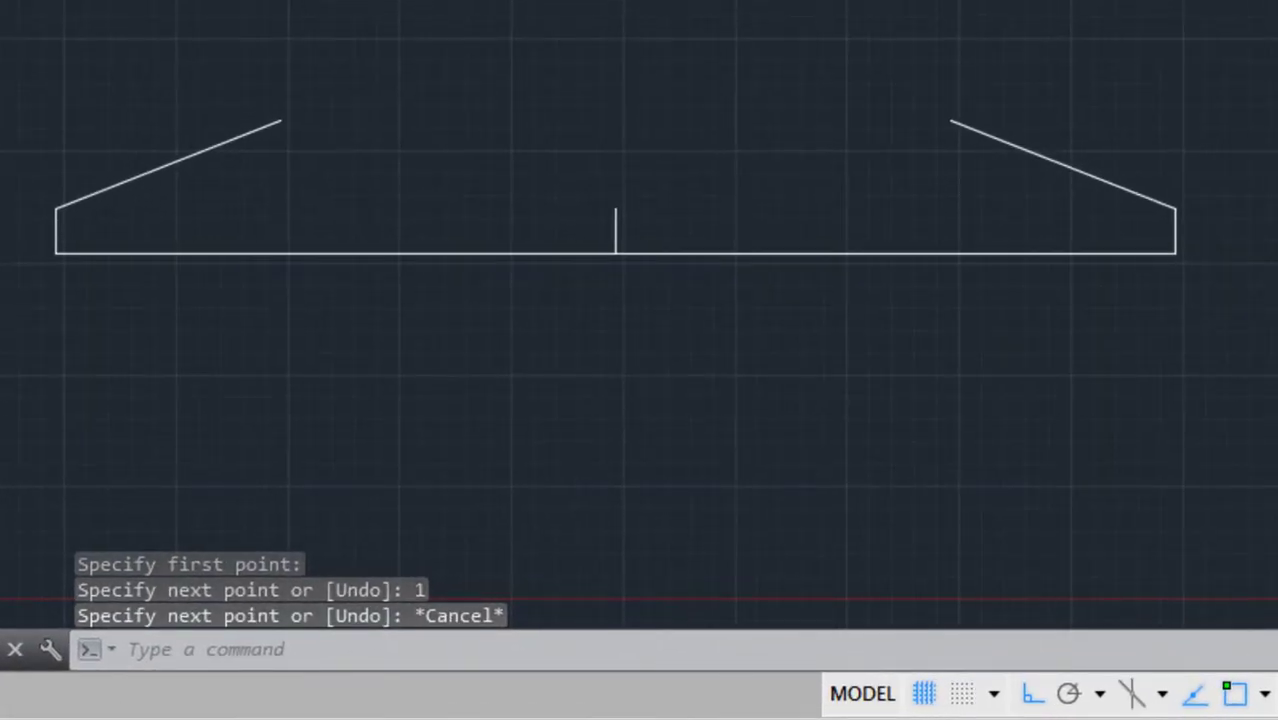
Draw a 3-point arc through both sloped tops and the helper's top, then delete the helper
click(120, 12)
click(251, 94)
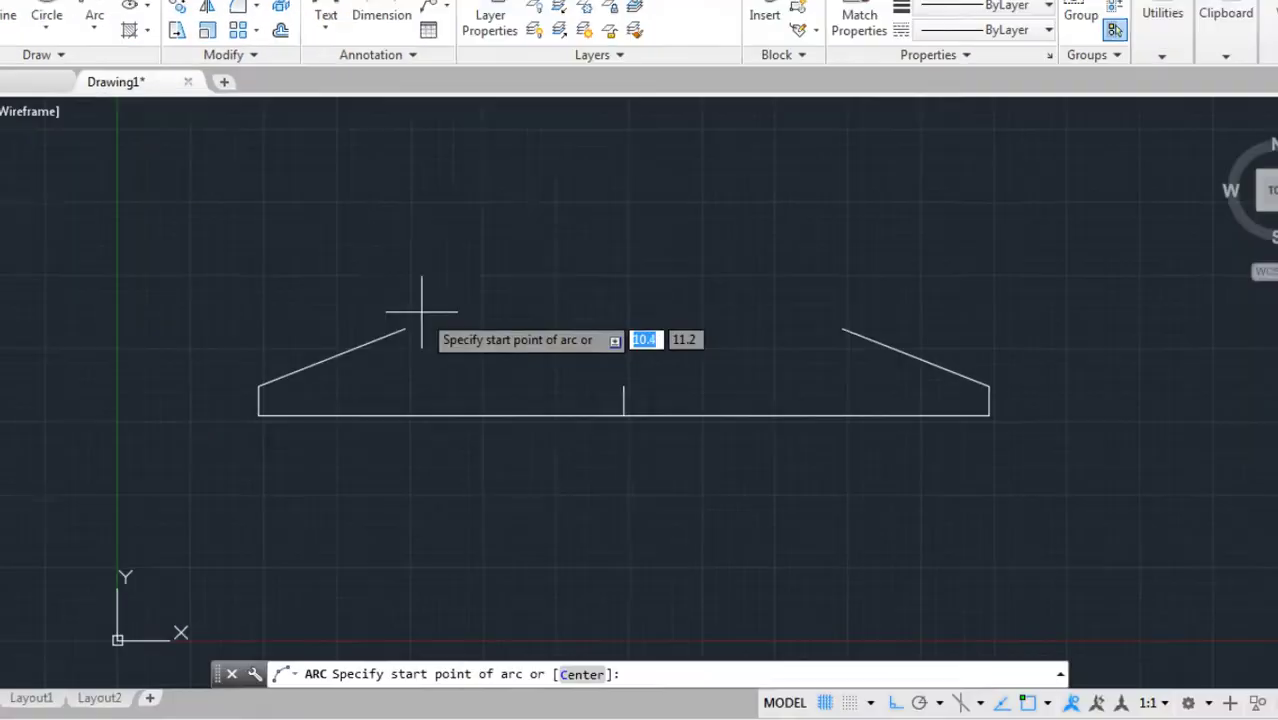
click(403, 326)
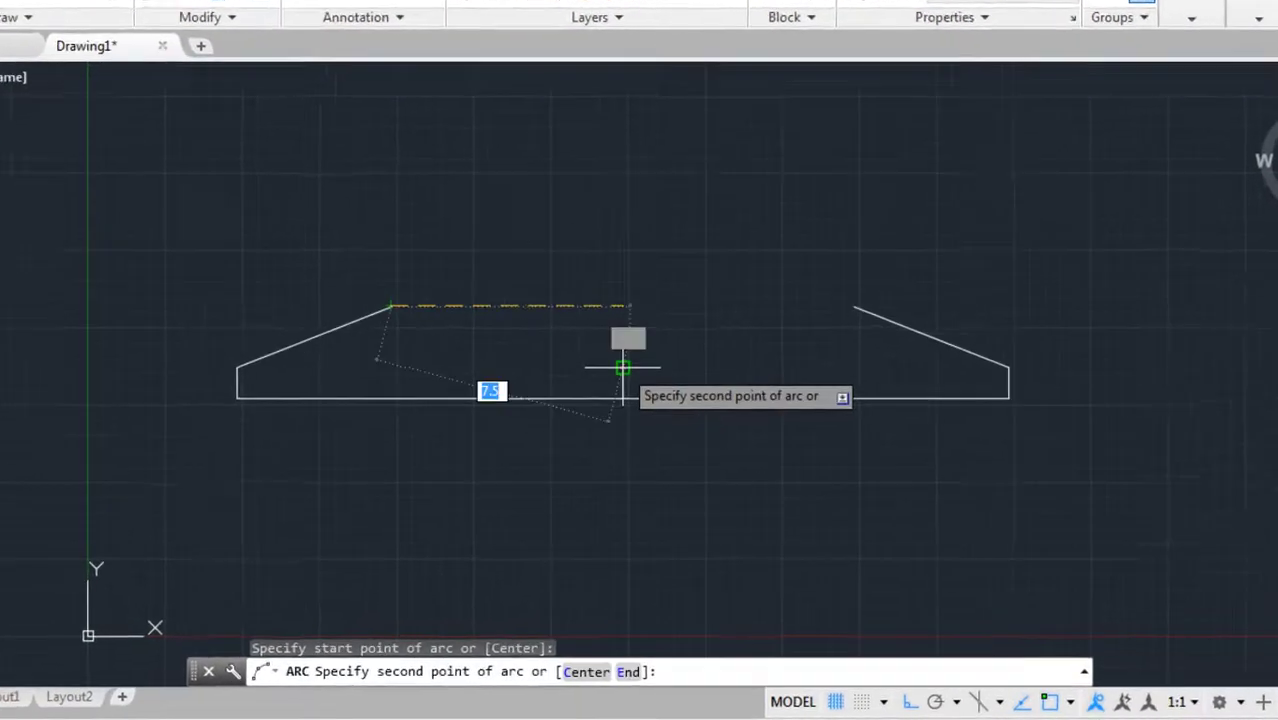
click(622, 368)
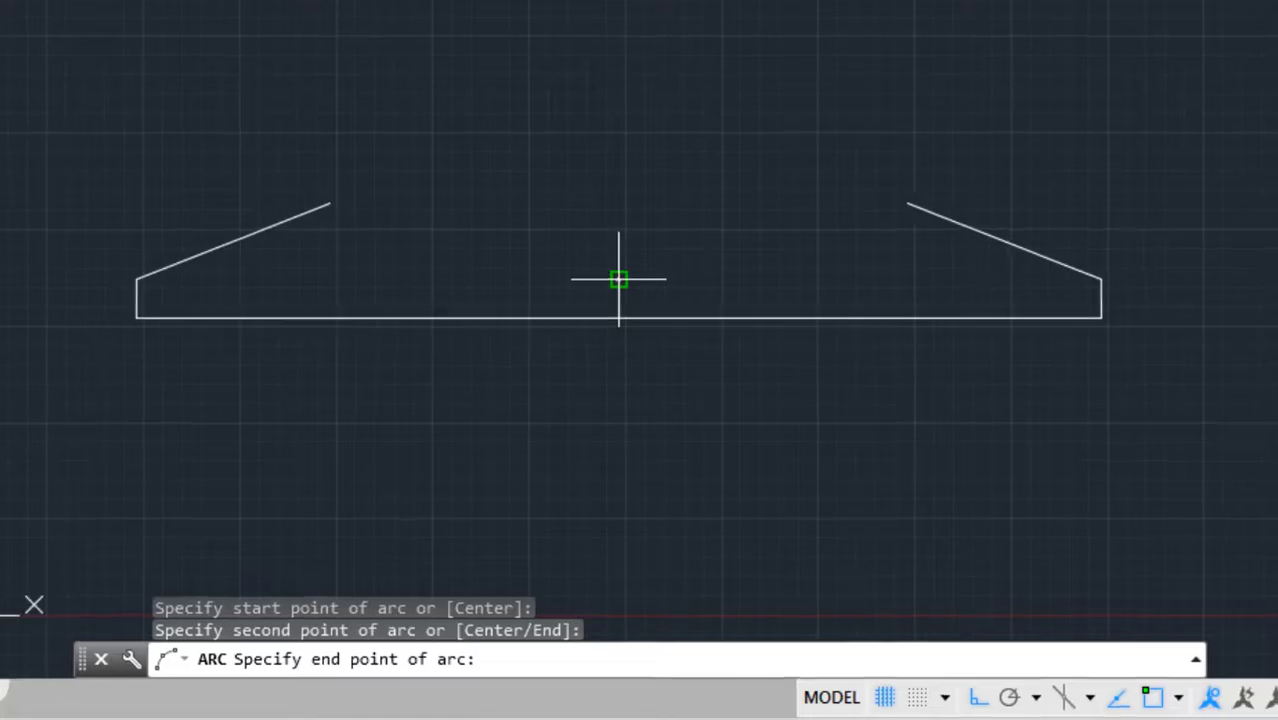
click(854, 307)
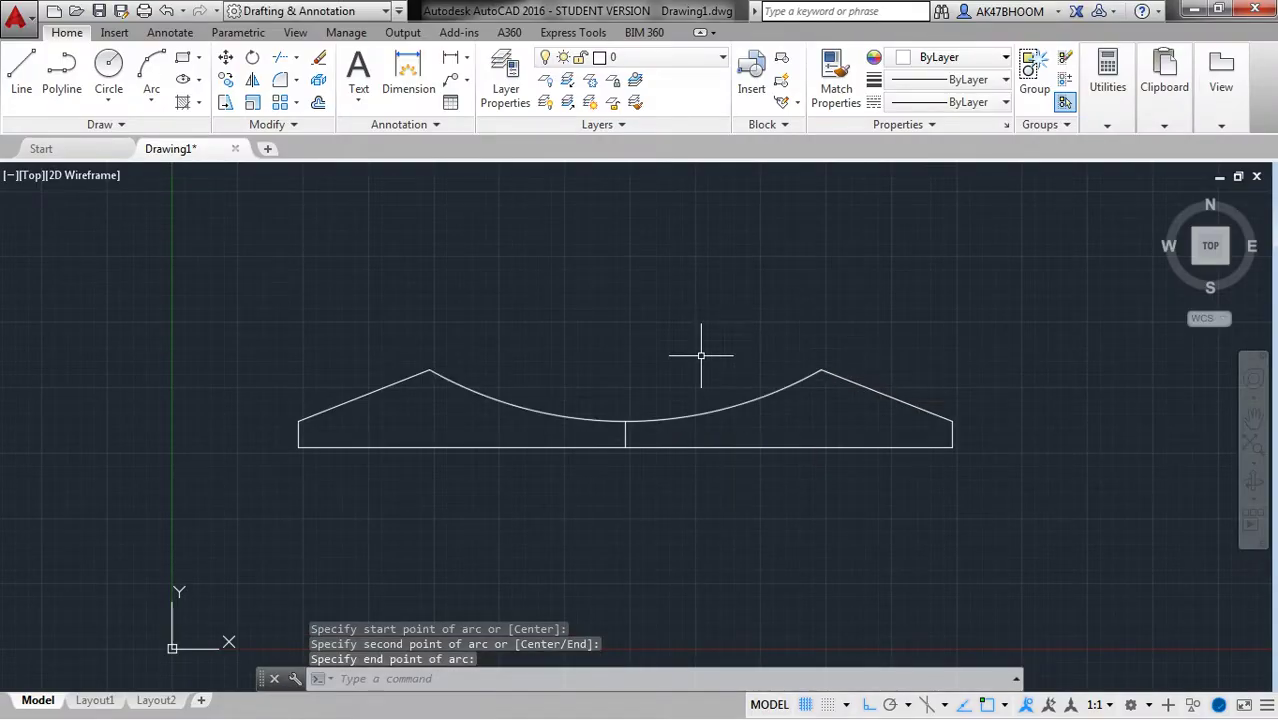
click(625, 432)
key(Delete)
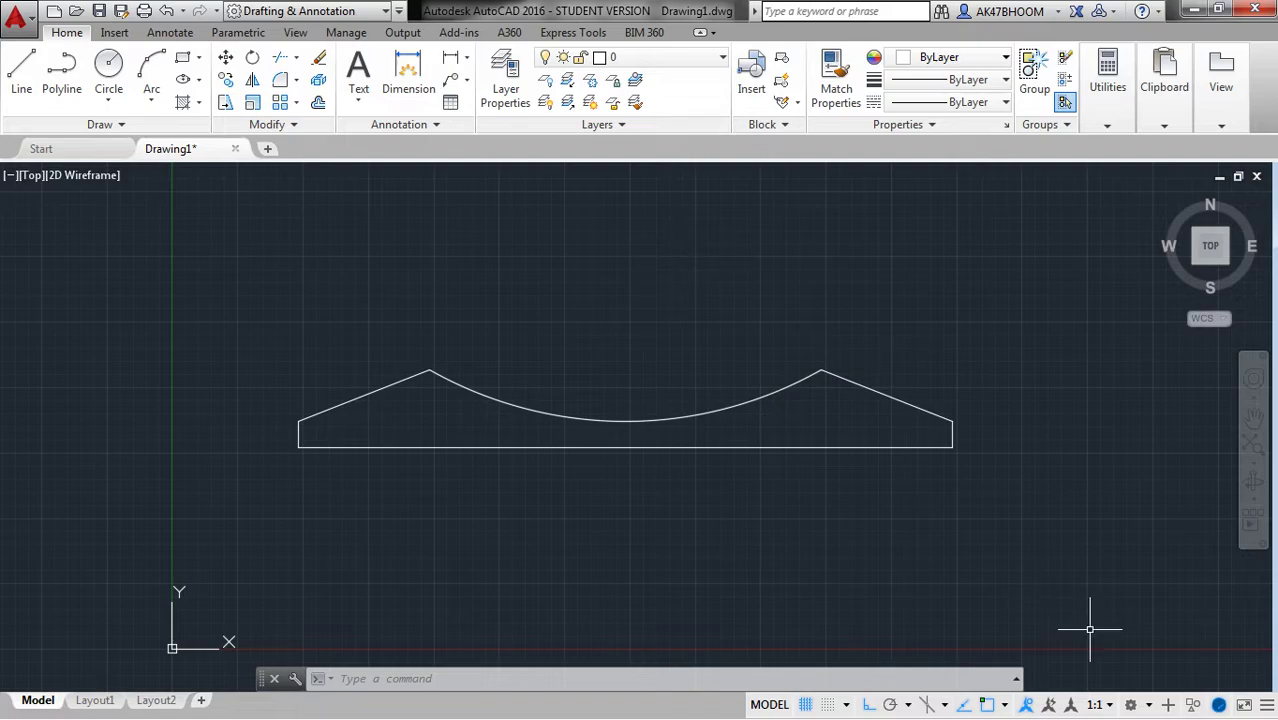
Choose the 3D Modeling workspace and the ViewCube's south-west isometric corner
click(1148, 706)
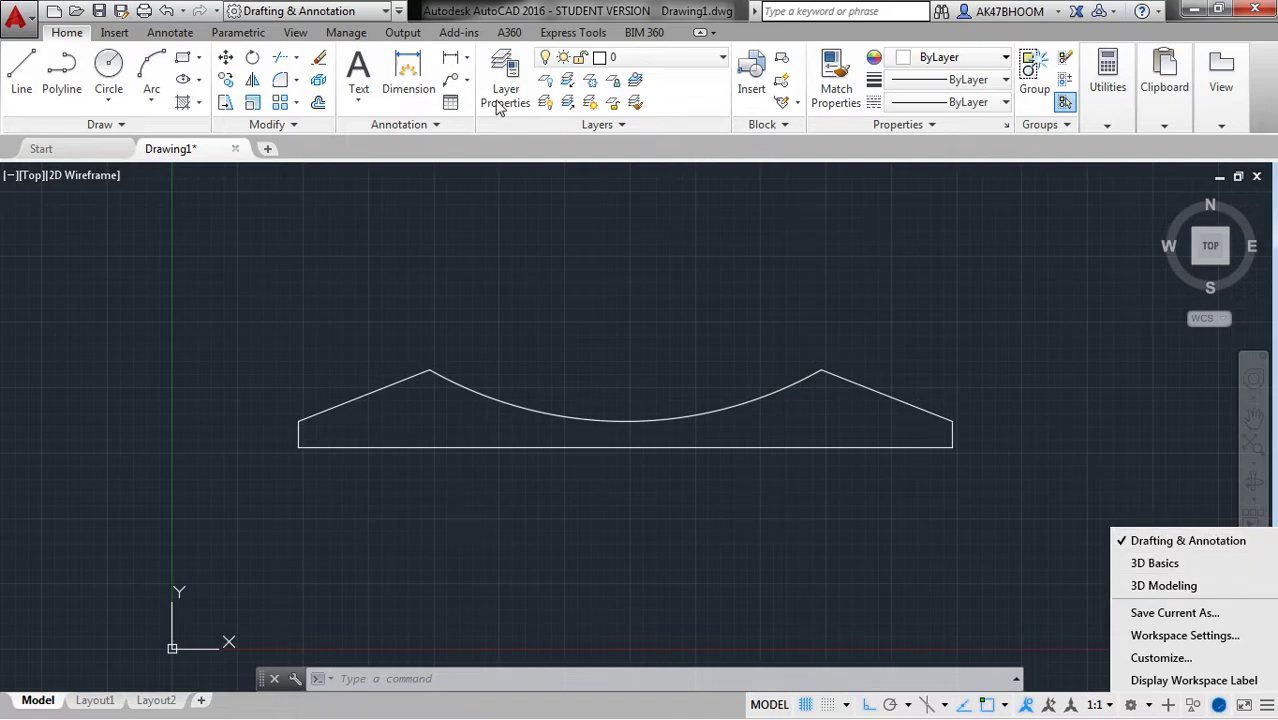
click(386, 12)
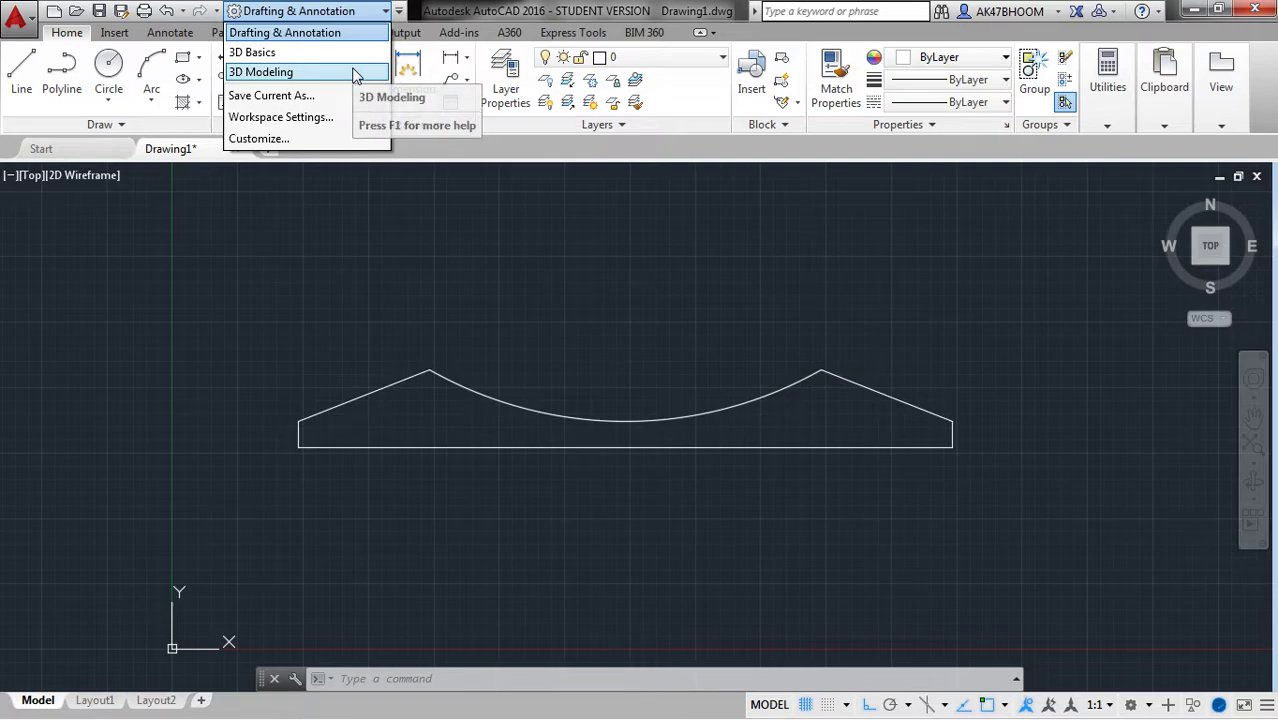
click(399, 13)
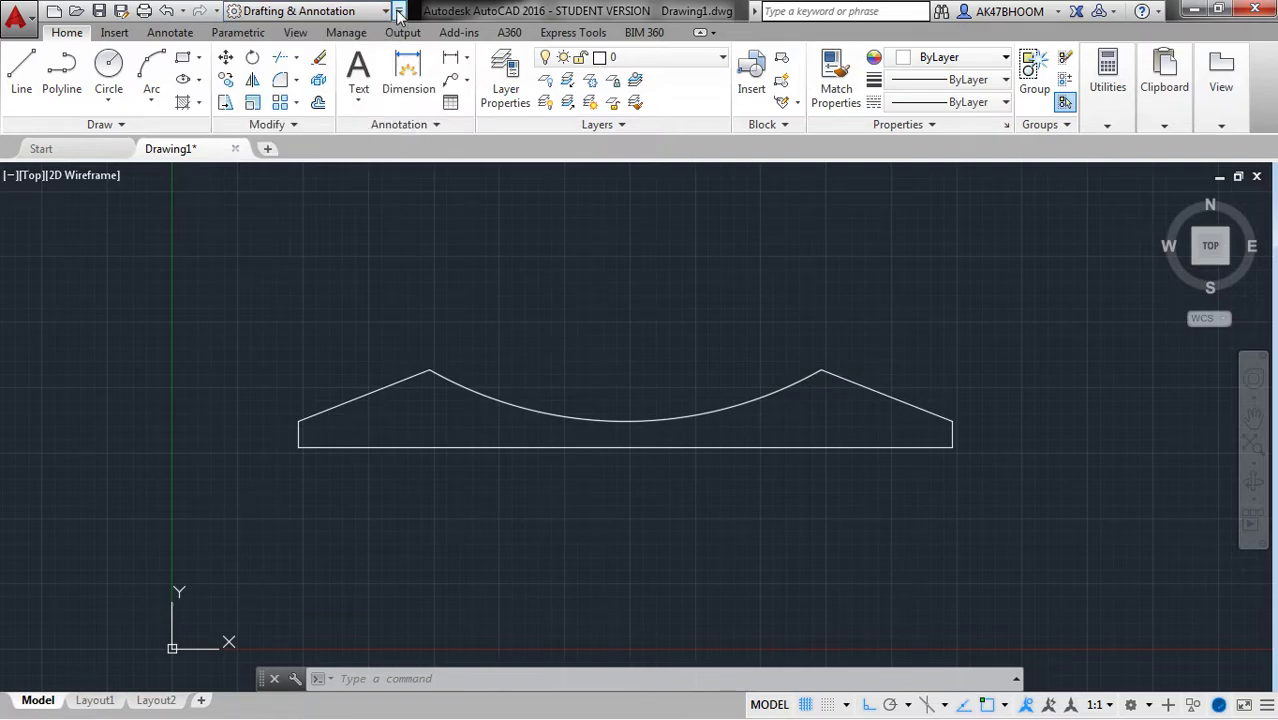
click(398, 12)
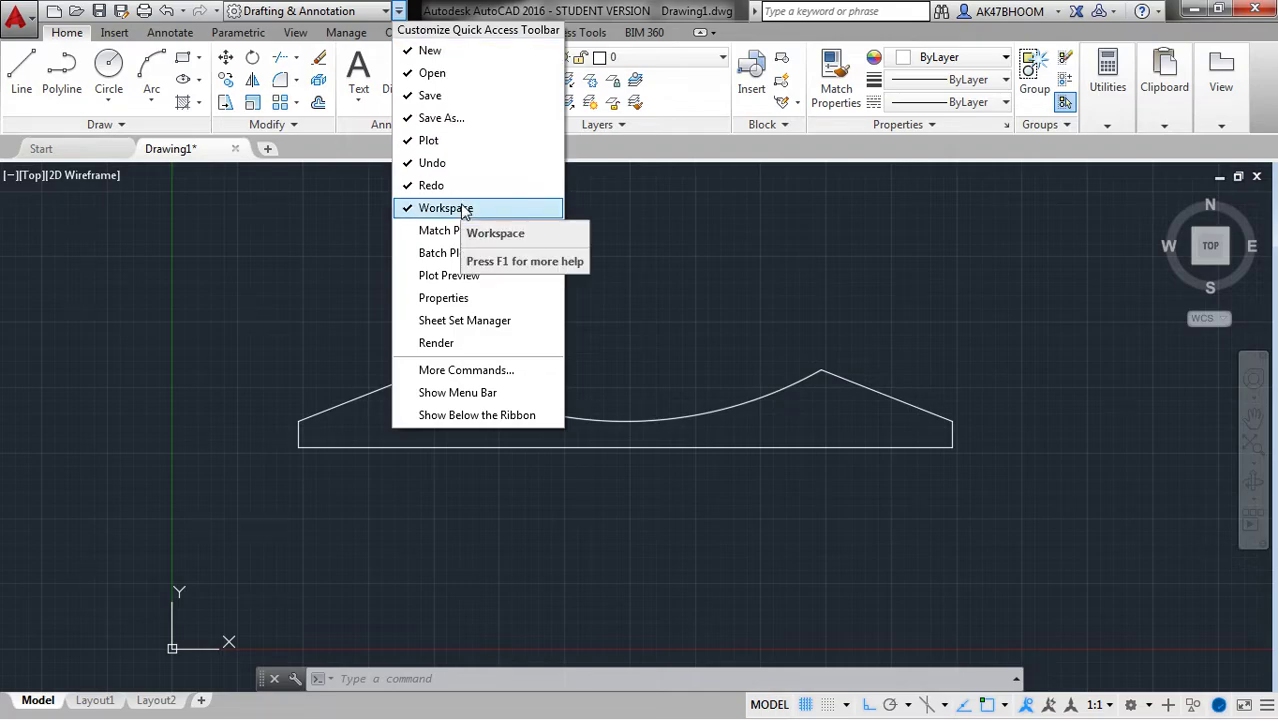
click(385, 11)
click(354, 70)
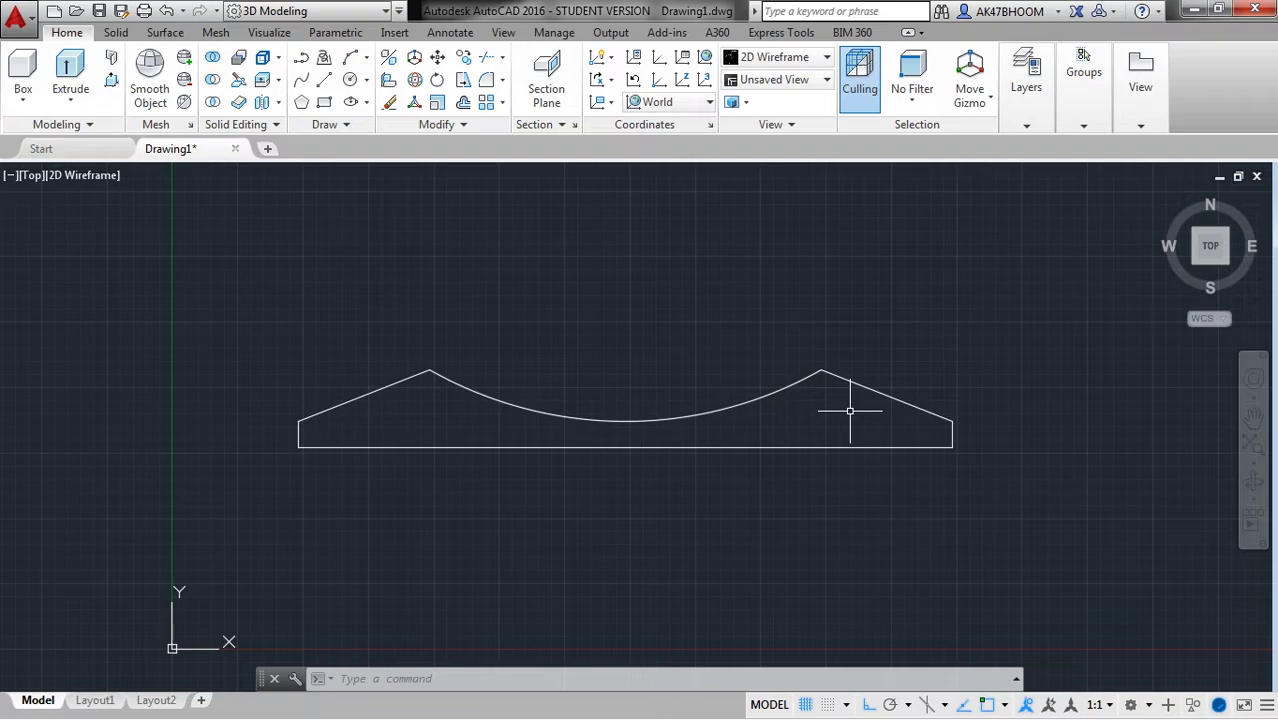
click(1196, 263)
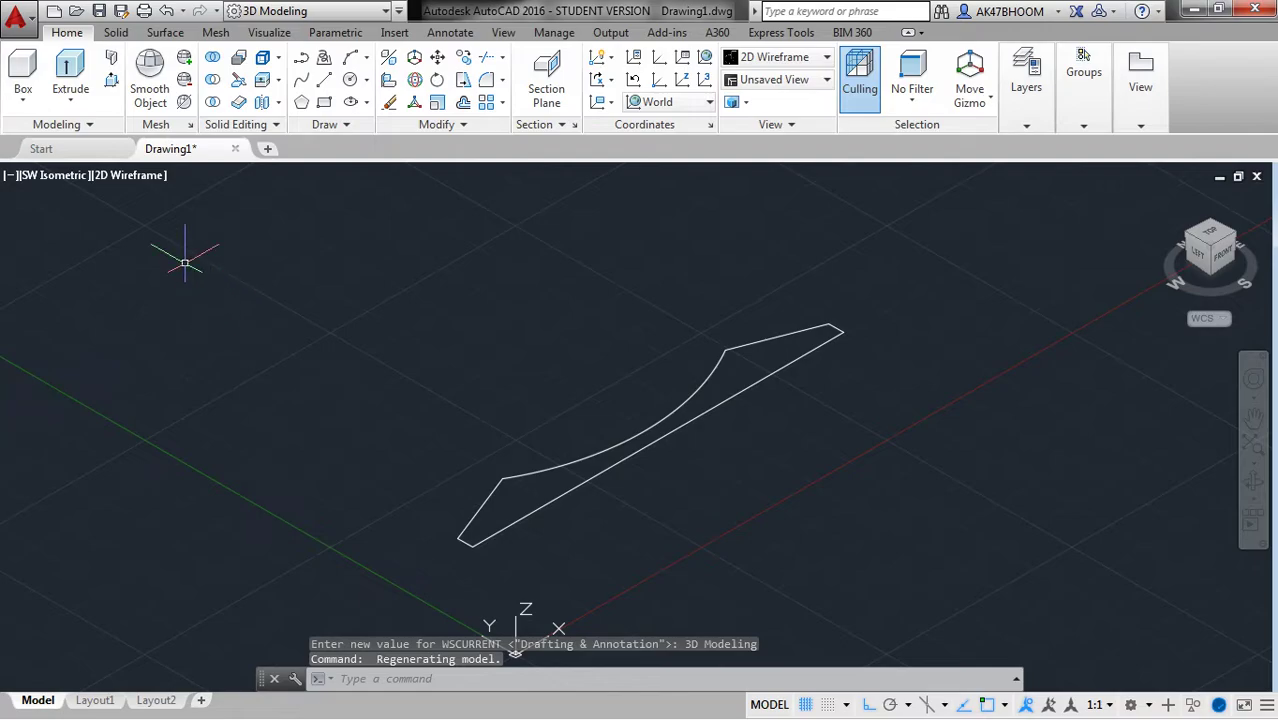
Press-pull the enclosed profile 150 units upward and zoom to show the whole solid
click(112, 80)
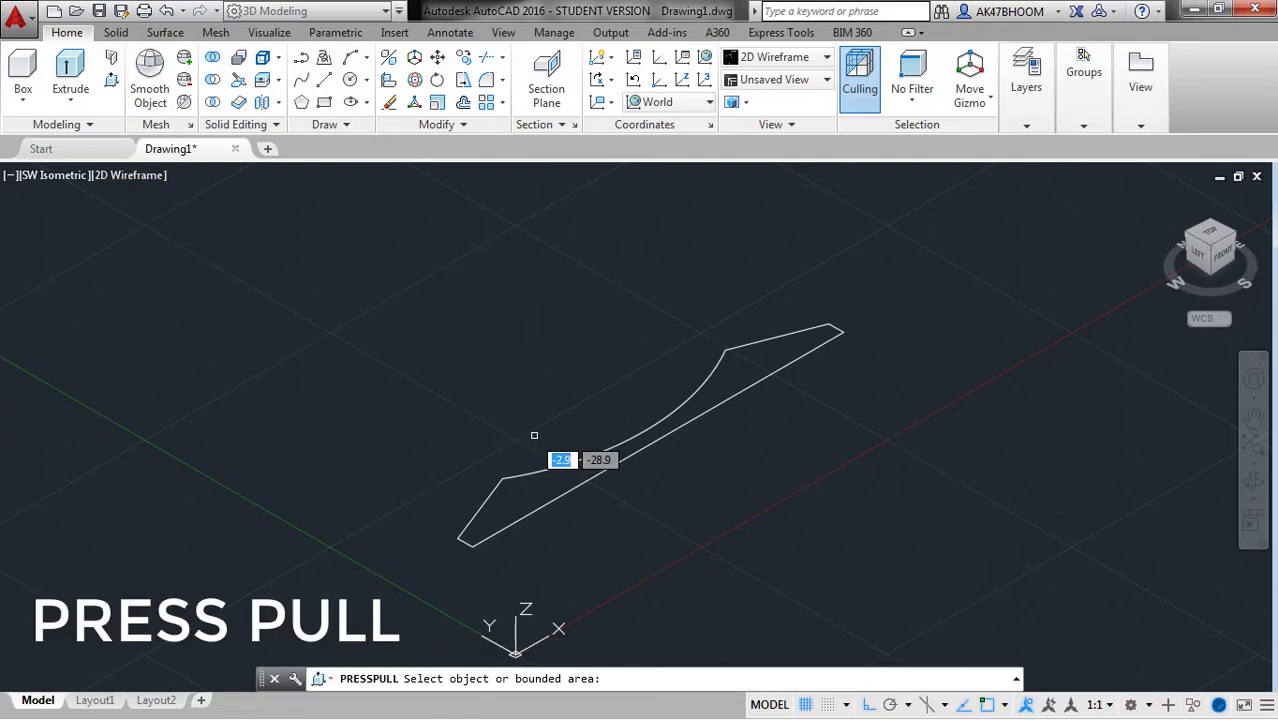
click(521, 492)
middle_drag(548, 257, 522, 314)
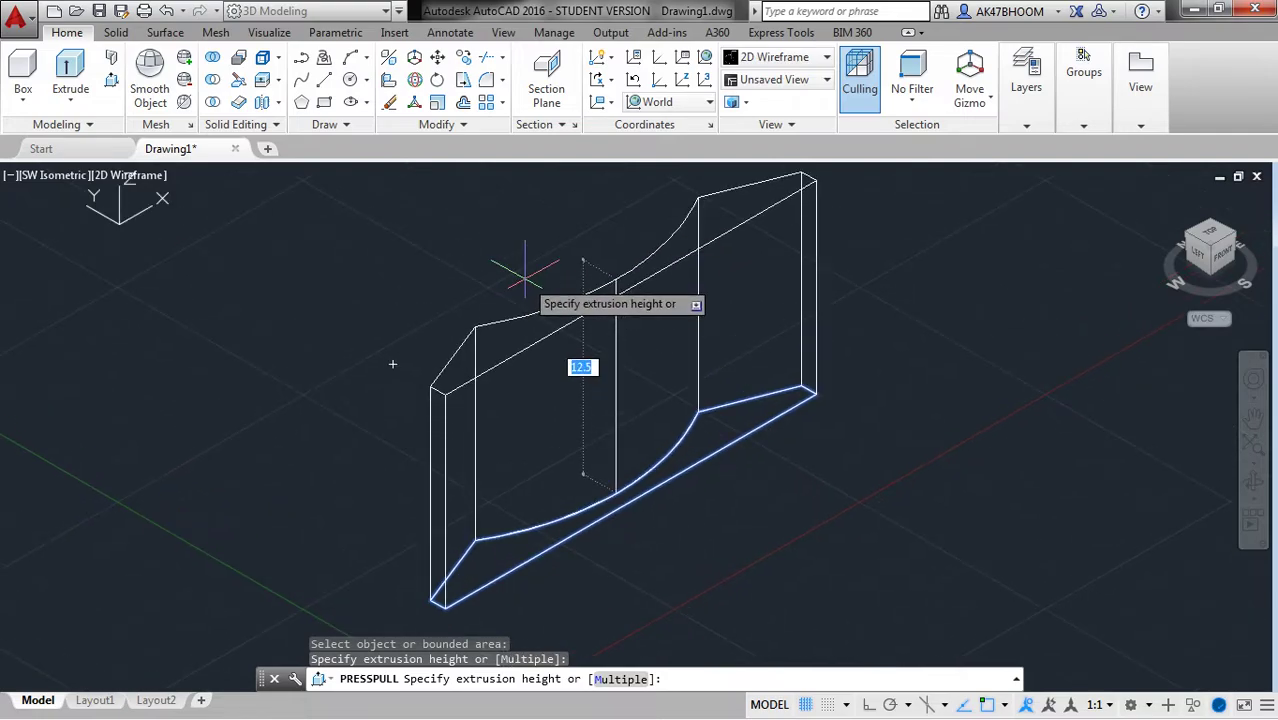
text(150)
key(Return)
middle_click(701, 270)
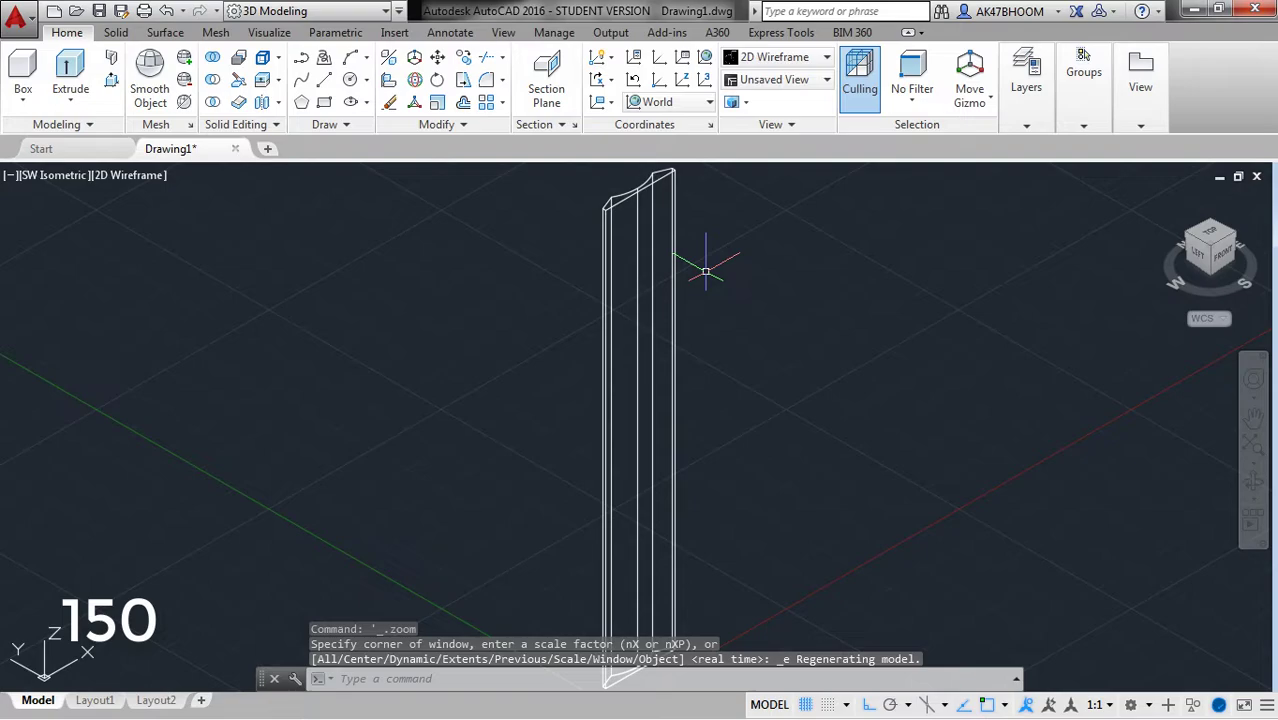
Orbit around the tall solid to view it more from above
shift+middle_drag(705, 271, 946, 292)
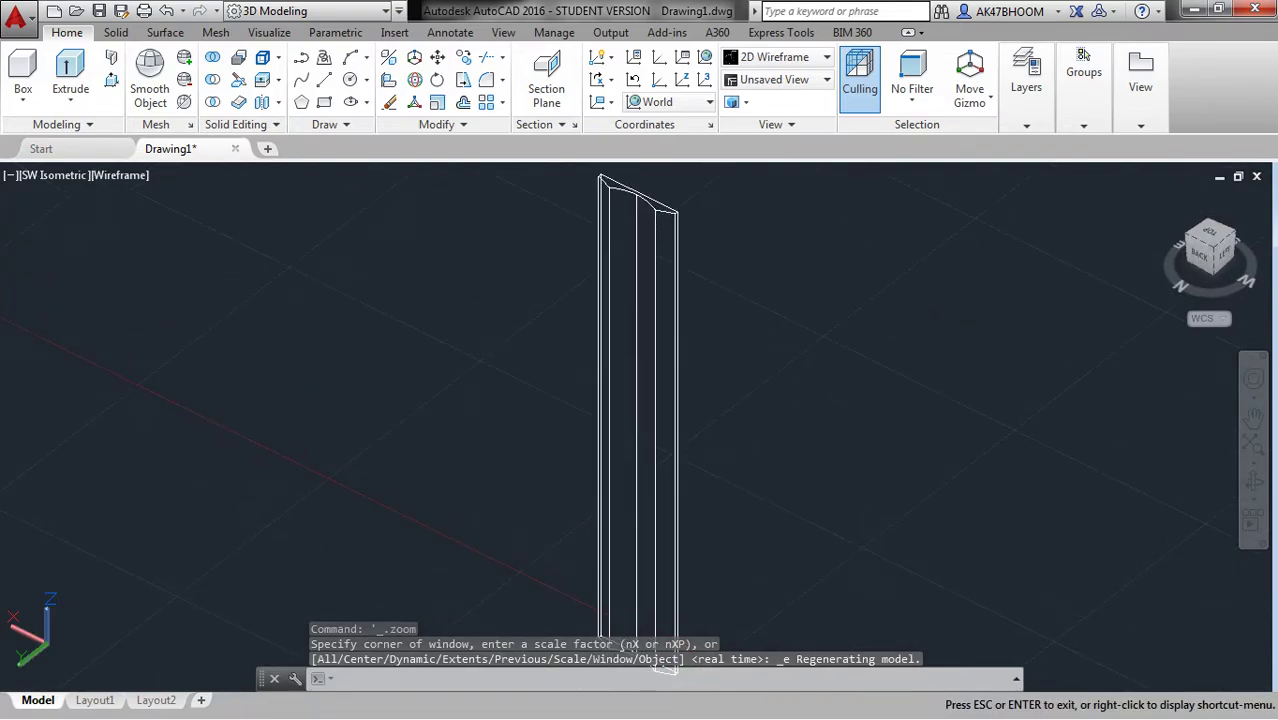
shift+middle_drag(785, 277, 710, 297)
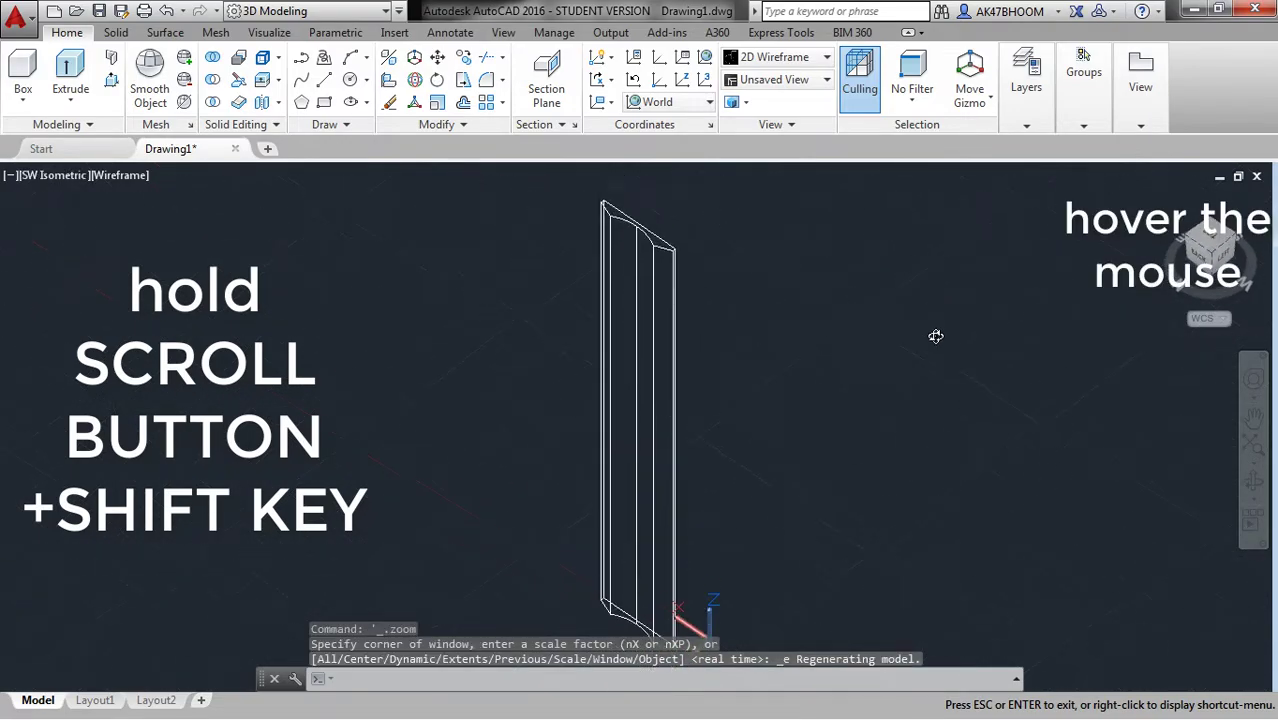
shift+middle_drag(935, 336, 827, 294)
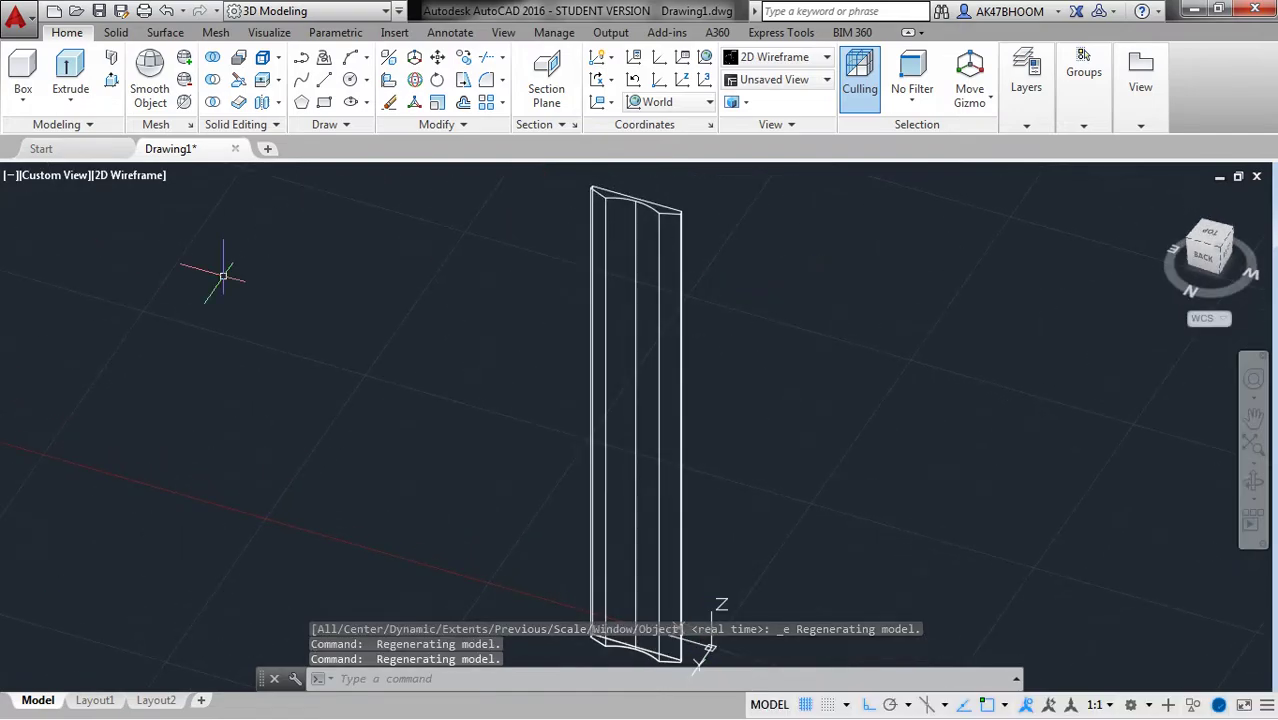
Shade the solid with the Realistic visual style
click(144, 178)
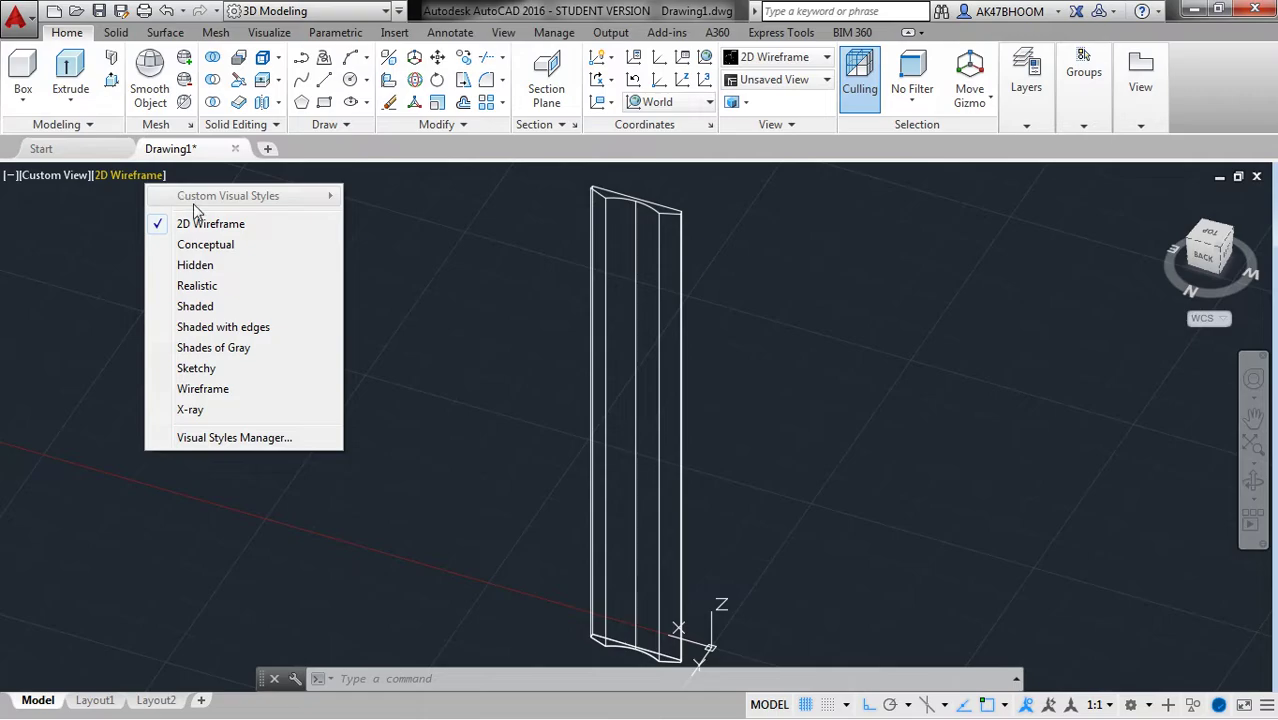
click(197, 286)
mouse_move(770, 443)
shift+middle_down()
mouse_move(796, 368)
mouse_move(801, 443)
mouse_move(856, 471)
mouse_move(939, 454)
mouse_move(744, 379)
shift+middle_up()
scroll(681, 313, up, 3)
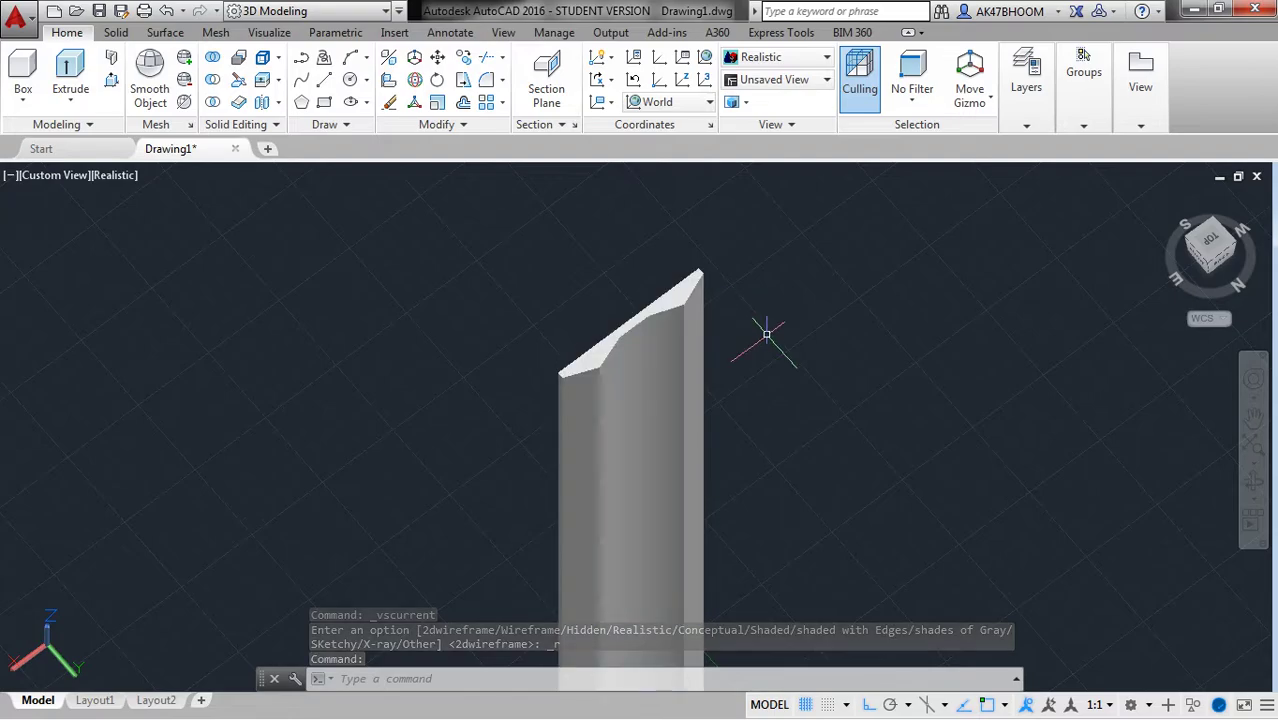
mouse_move(766, 334)
shift+middle_down()
mouse_move(776, 374)
mouse_move(625, 294)
shift+middle_up()
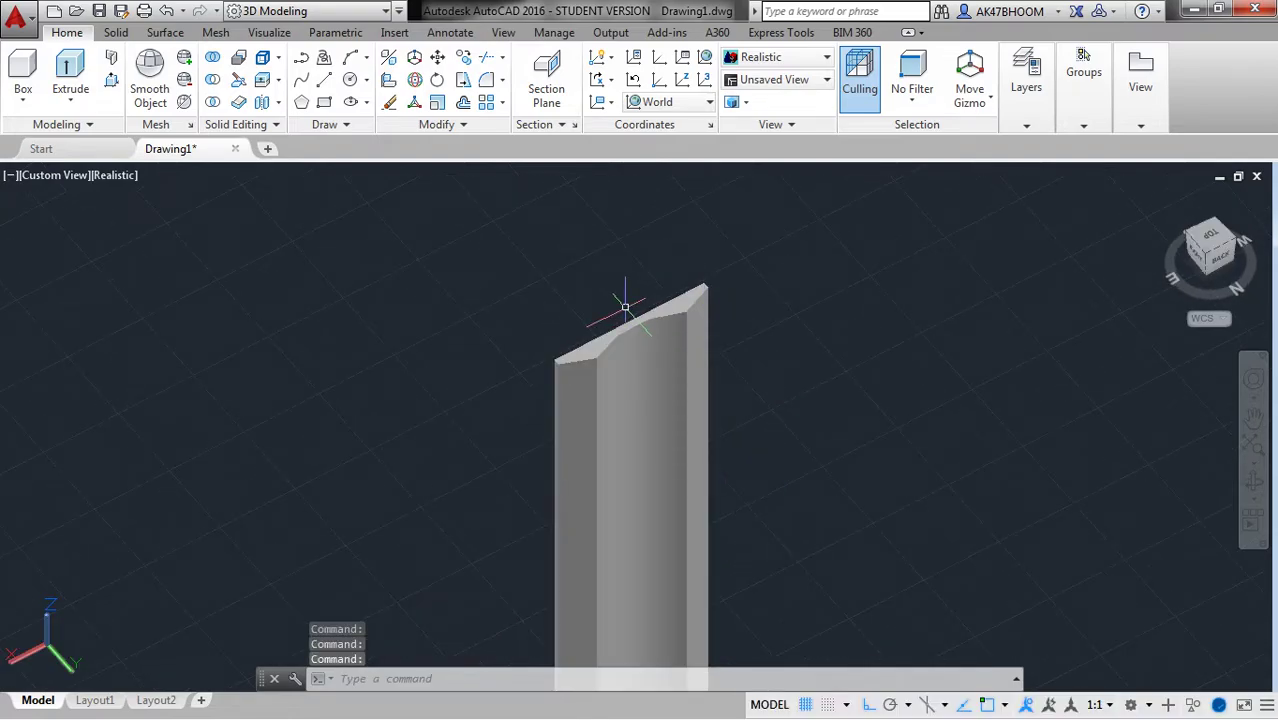
scroll(597, 336, up, 2)
Zoom and pan in on the solid's top face with its concave arc
click(601, 374)
scroll(608, 383, up, 4)
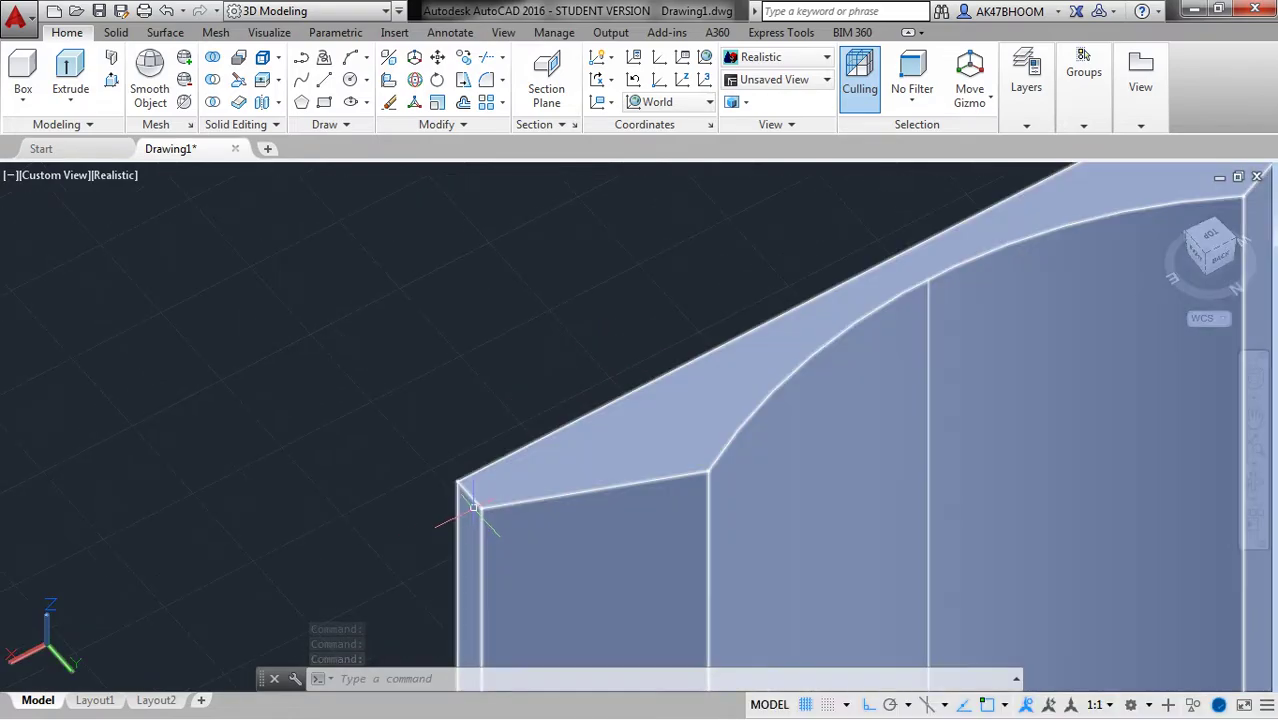
key(Escape)
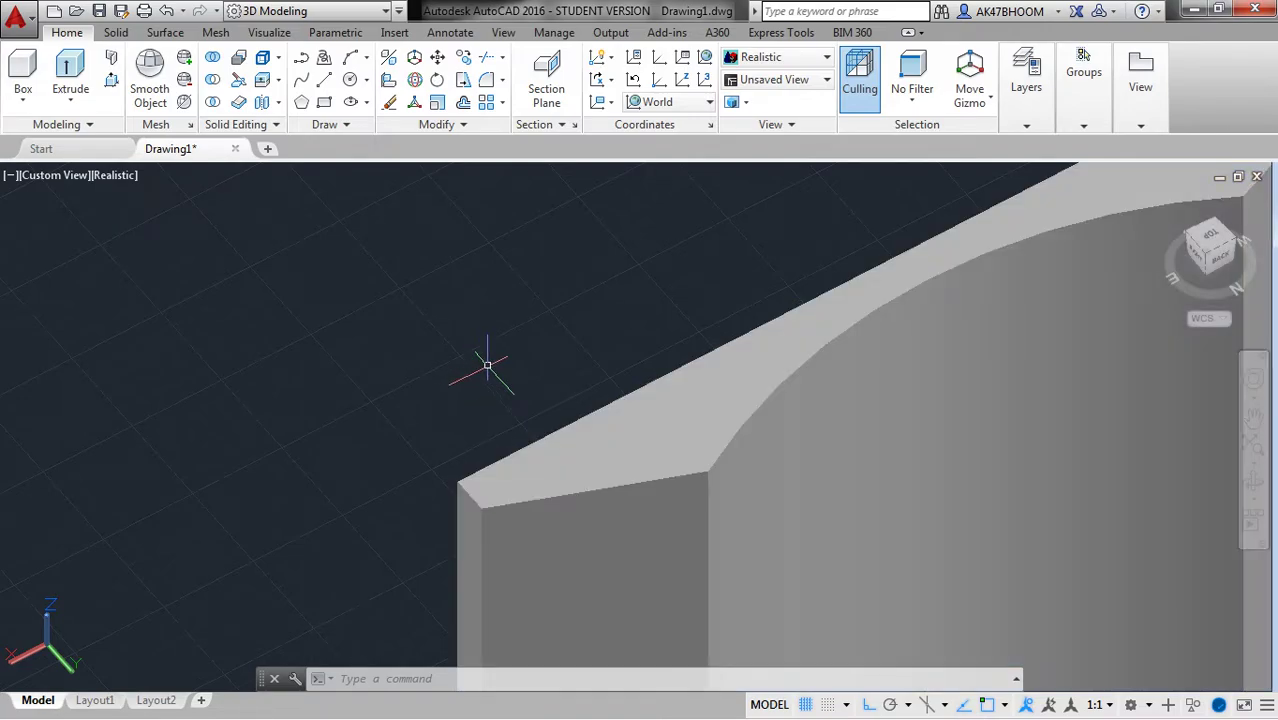
scroll(487, 365, down, 2)
middle_drag(513, 357, 422, 337)
click(482, 418)
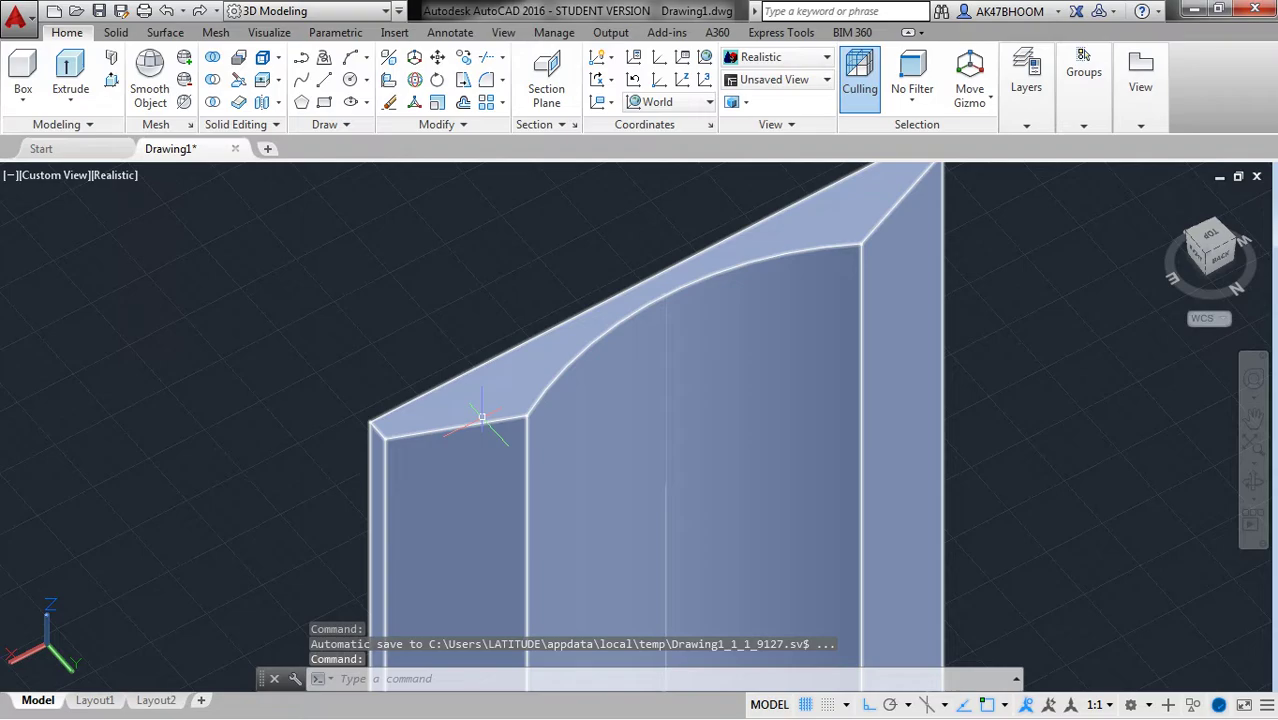
key(Escape)
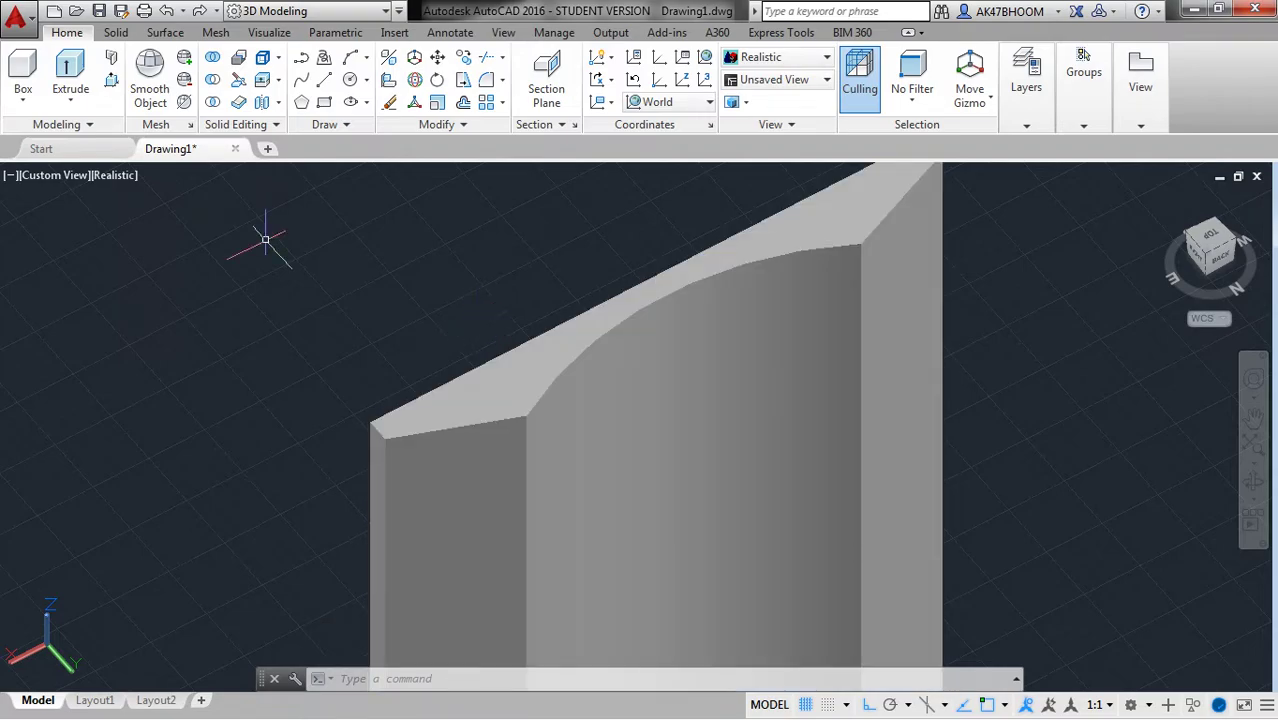
Fillet the two vertical notch edges of the solid with radius 2 using Fillet Edge
click(116, 32)
click(676, 80)
scroll(452, 294, down, 2)
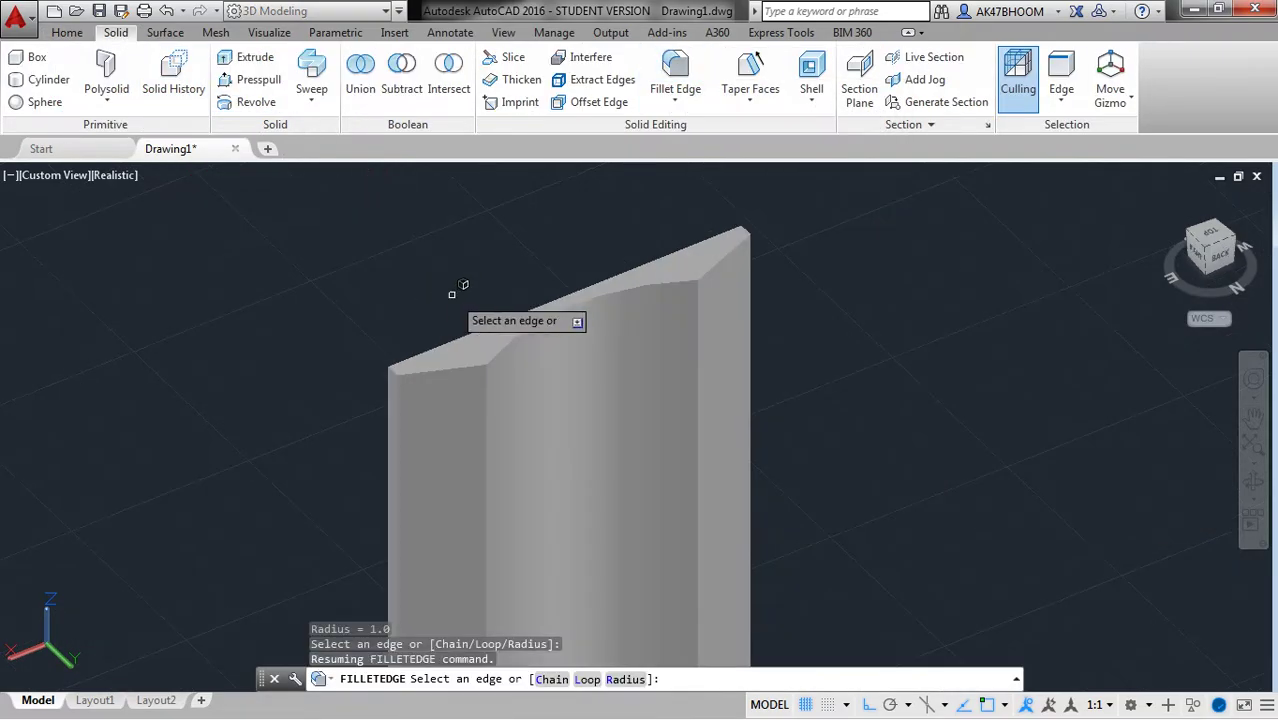
click(487, 382)
click(697, 375)
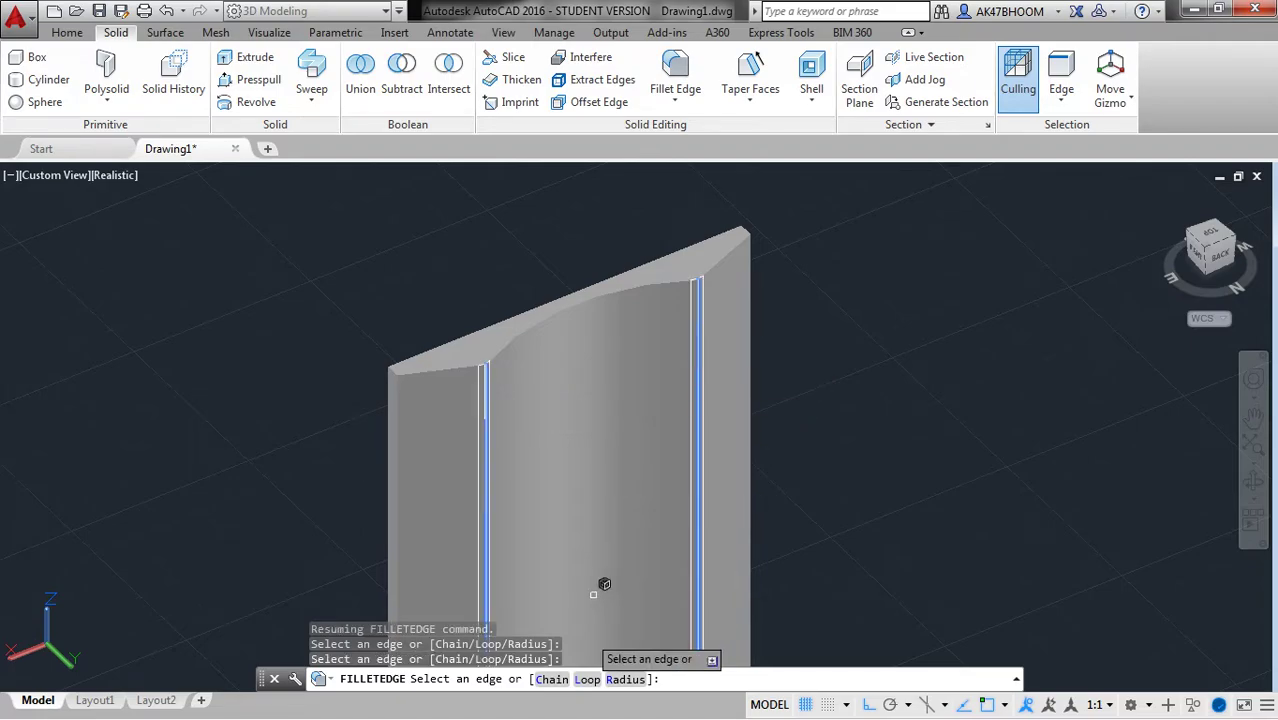
click(622, 680)
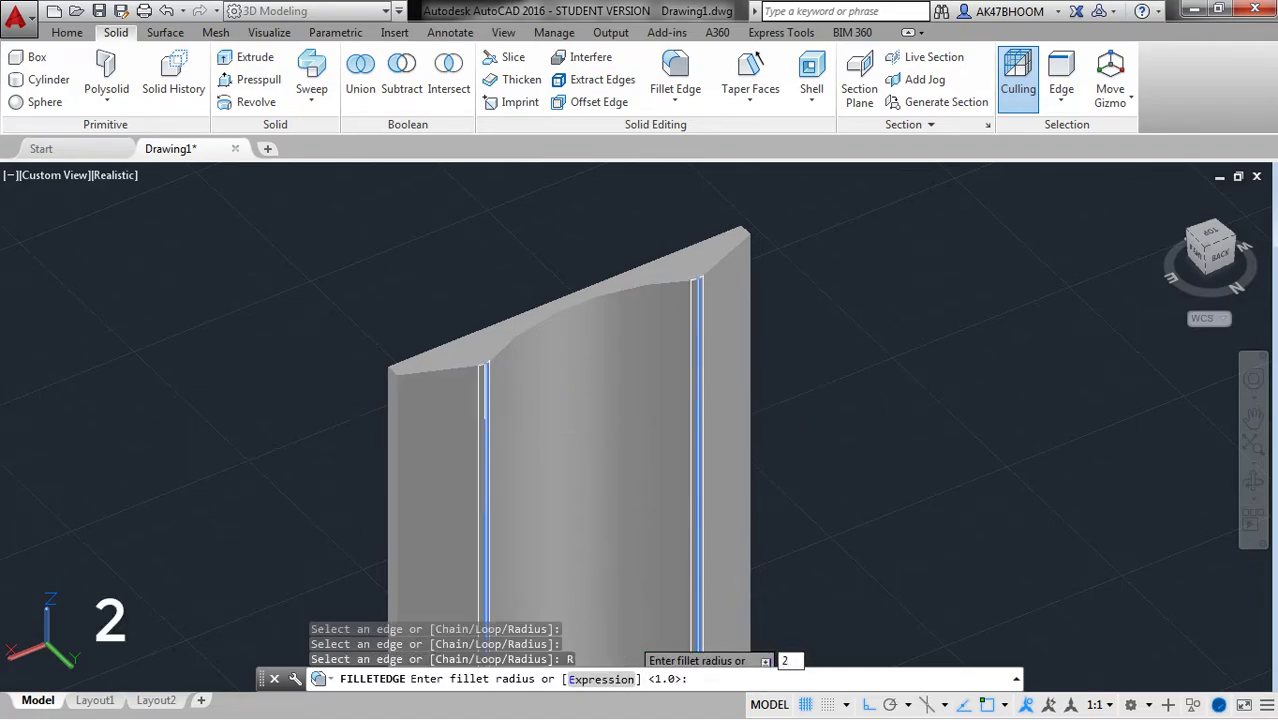
text(2)
key(Return)
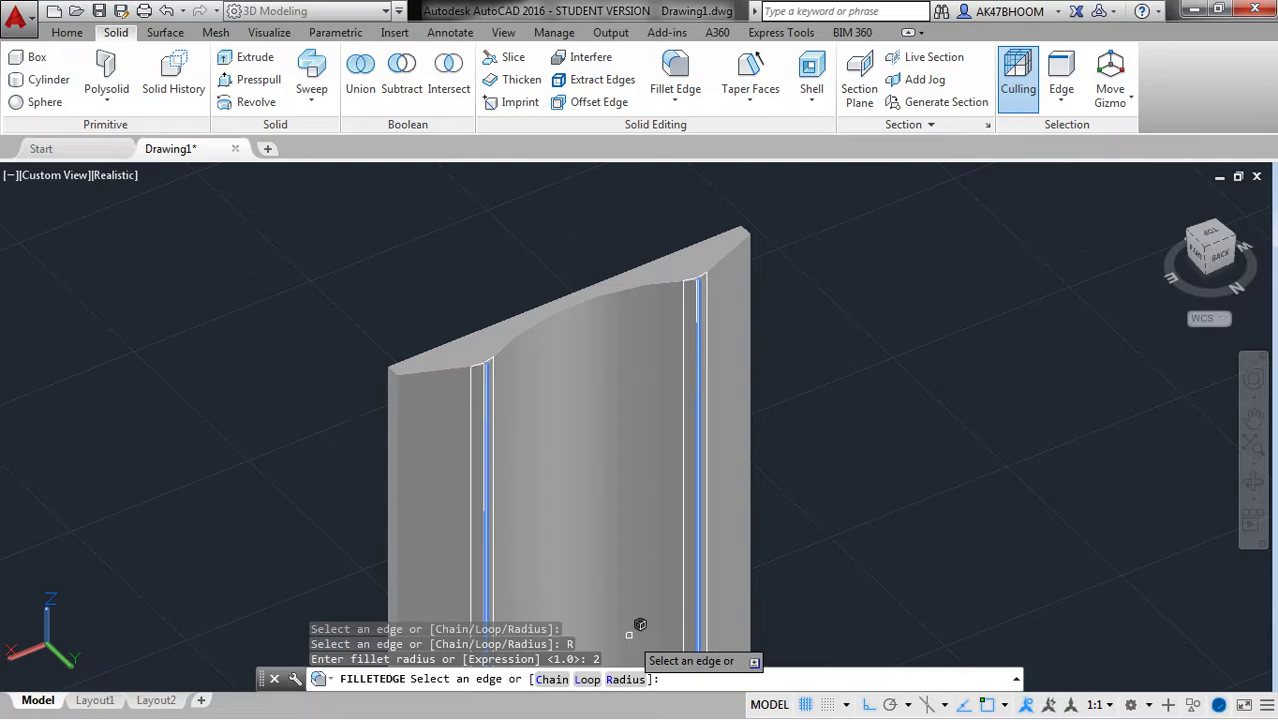
key(Return)
Rerun Fillet Edge with radius 1 on the outer vertical edges, then recenter the view
scroll(380, 421, up, 2)
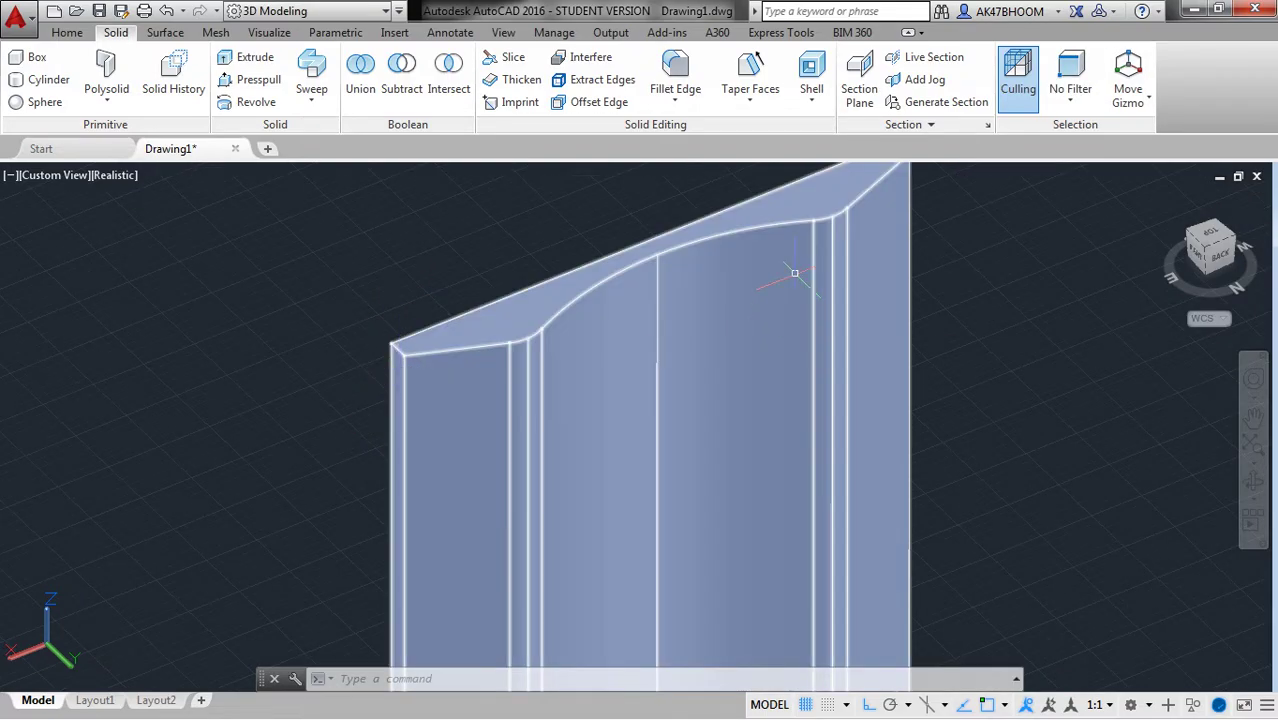
key(Return)
shift+middle_drag(414, 366, 958, 294)
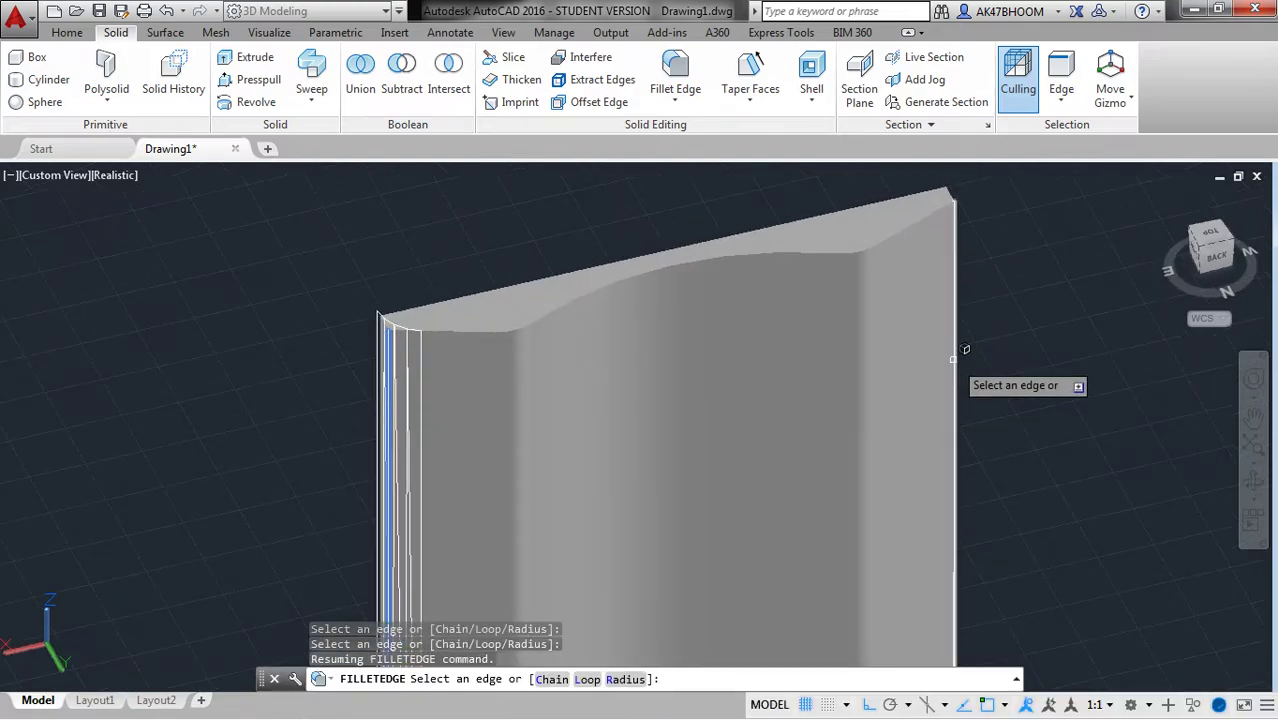
text(r)
key(Return)
text(1)
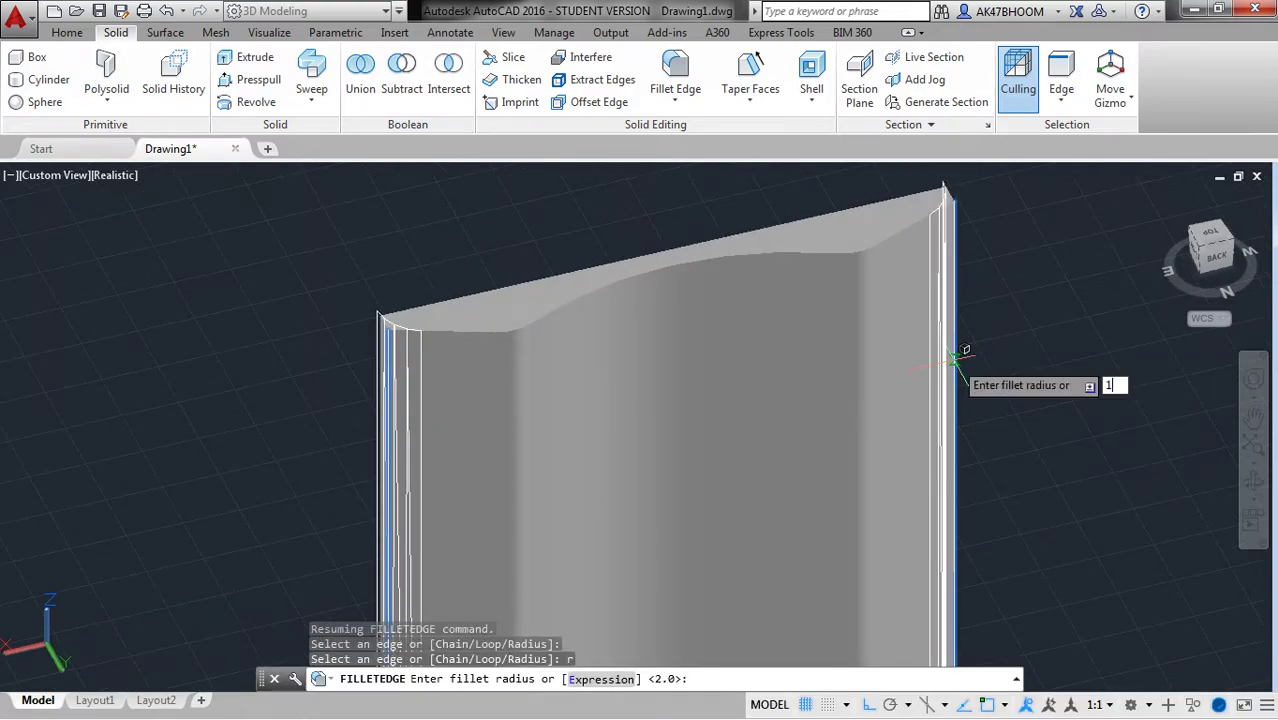
key(Return)
click(952, 350)
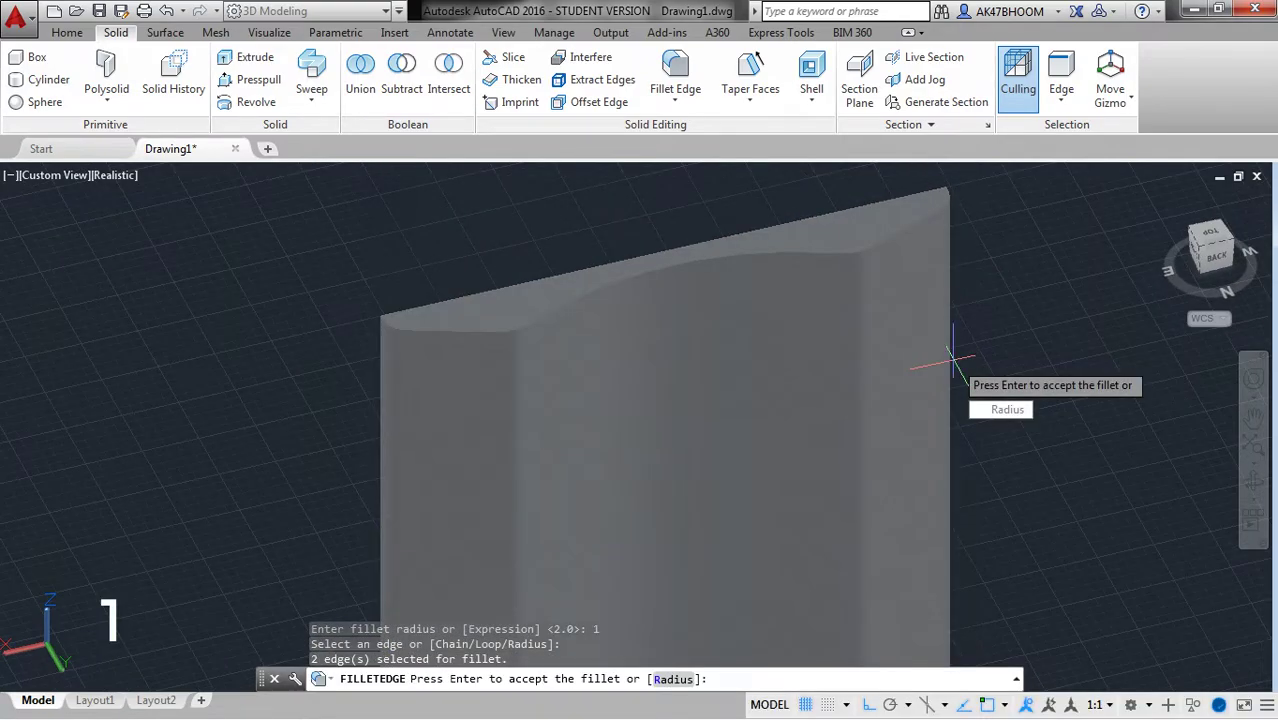
key(Return)
scroll(917, 359, up, 2)
scroll(513, 285, down, 2)
middle_drag(513, 285, 362, 277)
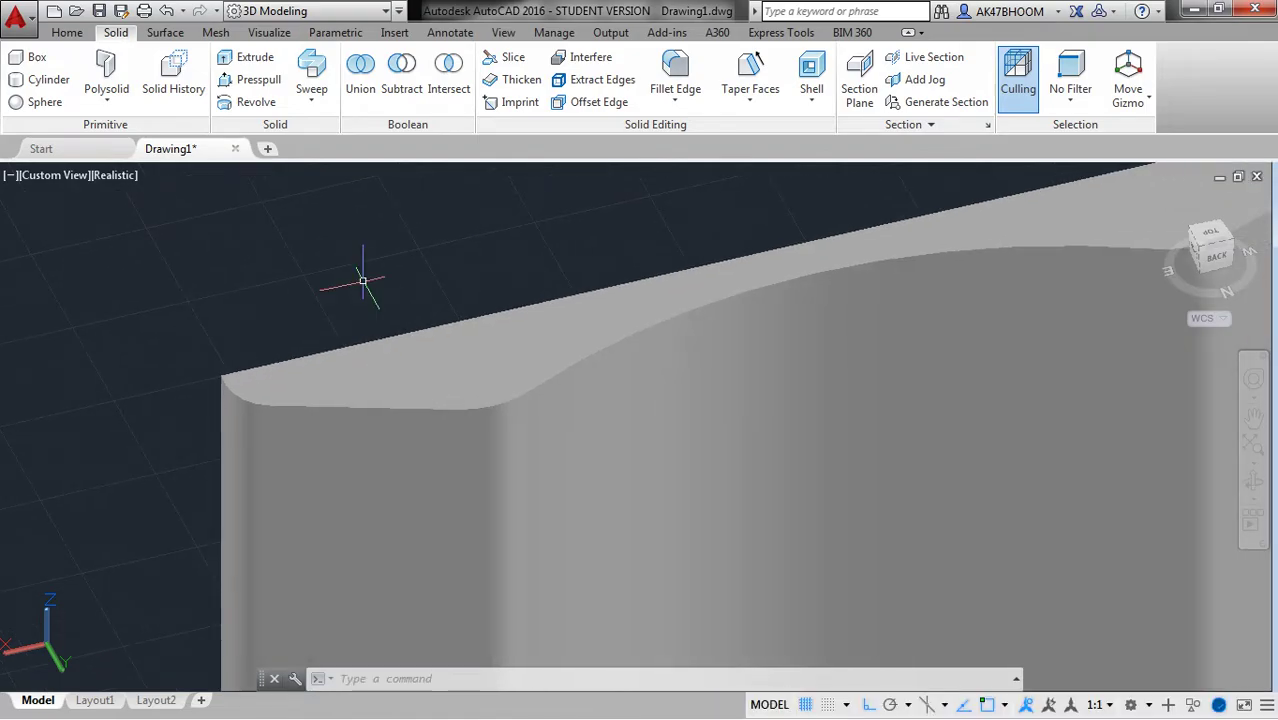
scroll(519, 323, down, 1)
scroll(662, 521, down, 5)
middle_drag(662, 521, 627, 515)
scroll(591, 177, up, 3)
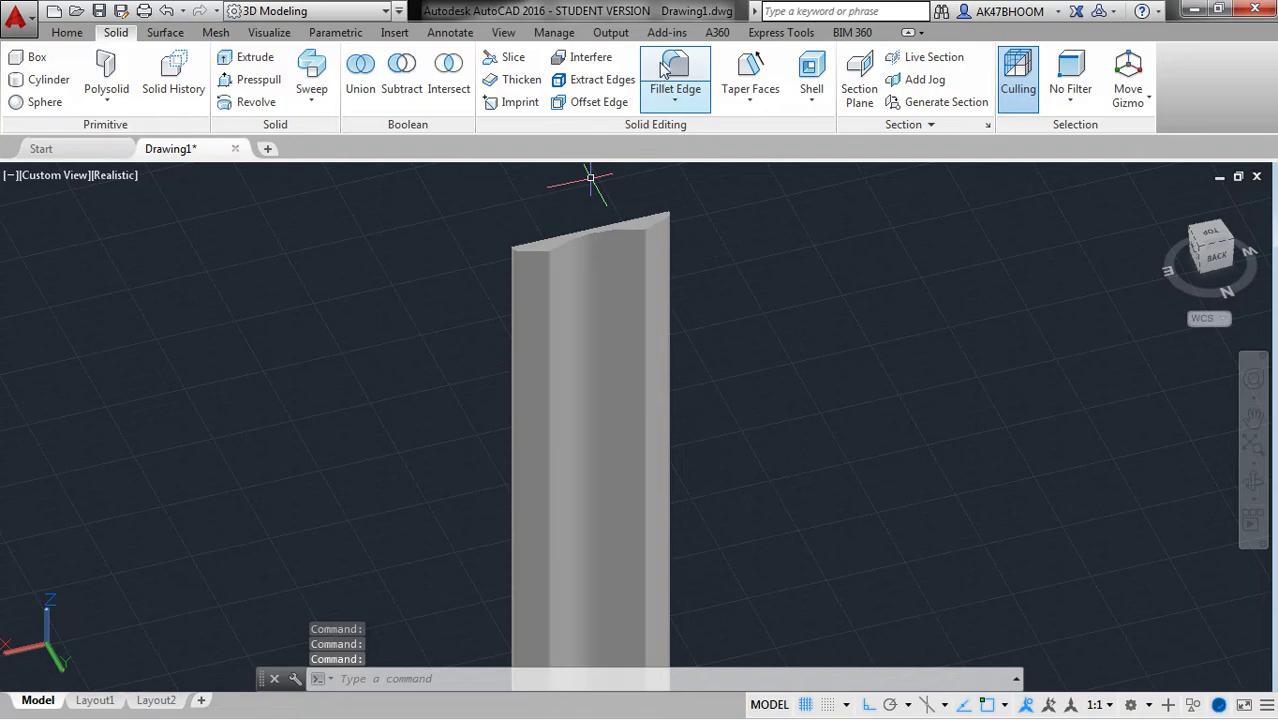
Attempt a 0.5 Fillet Edge on the top right edge, then cancel it
click(675, 57)
scroll(638, 405, up, 2)
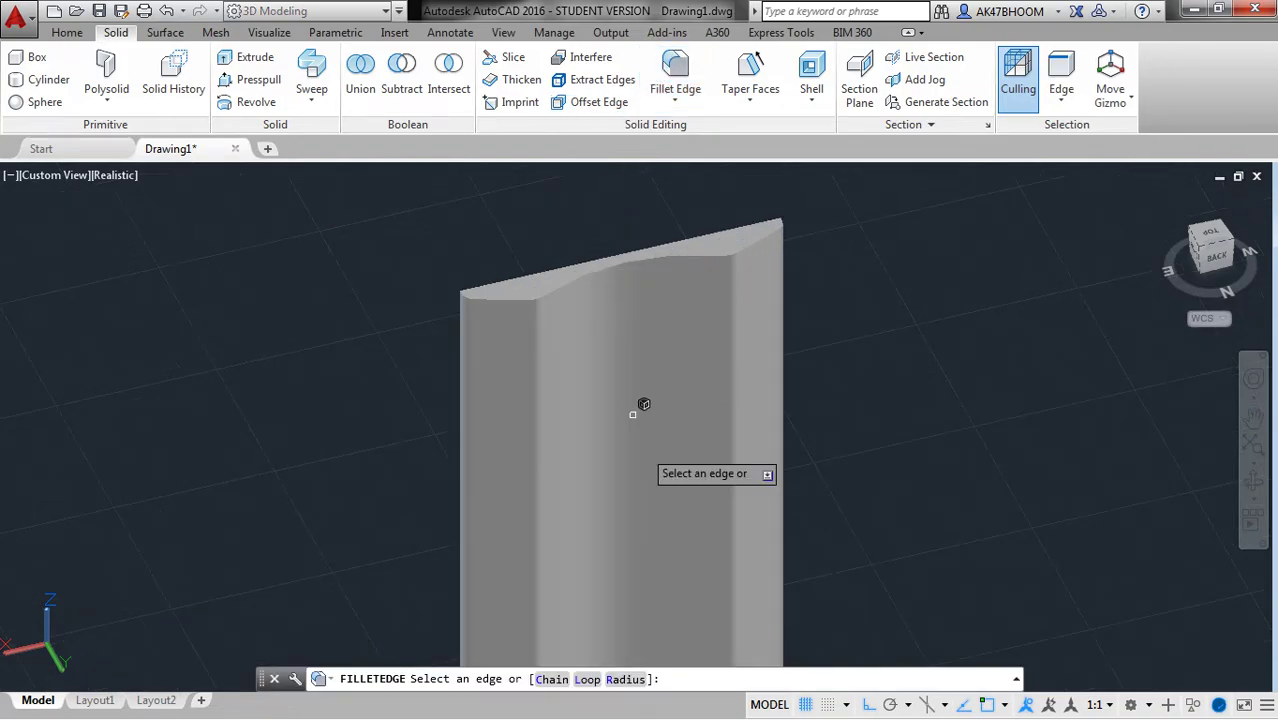
click(640, 679)
key(Return)
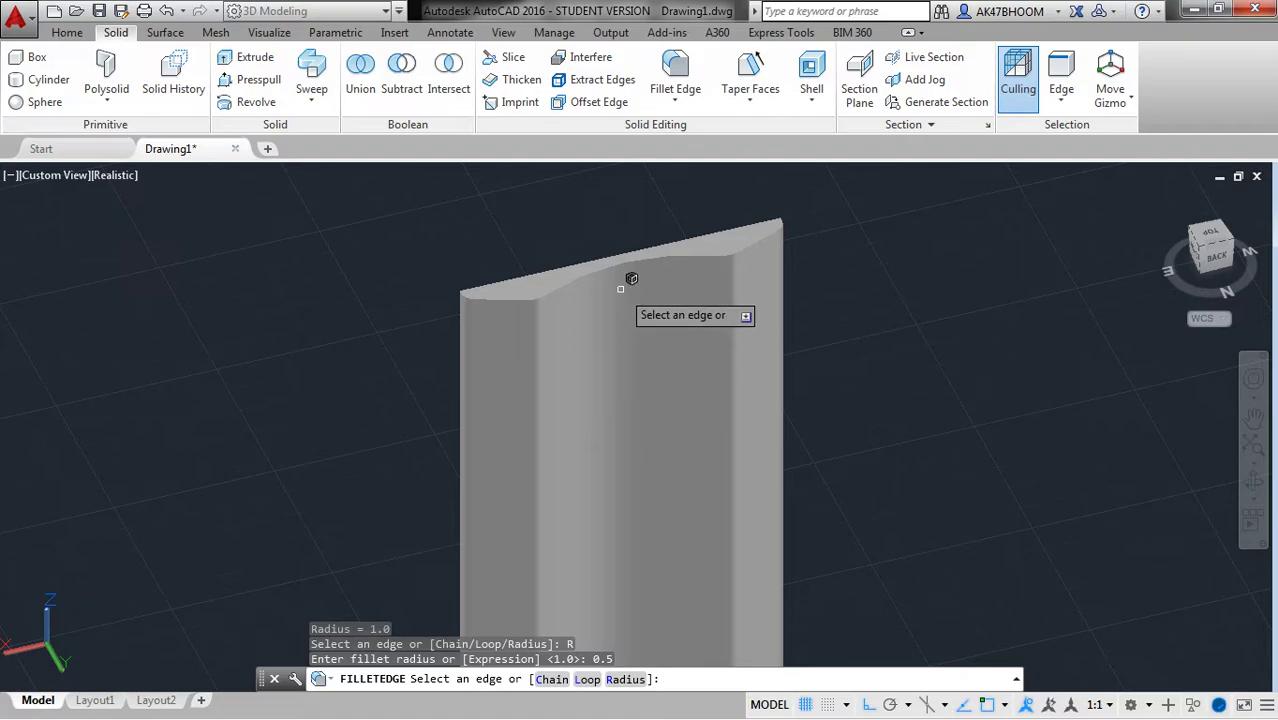
scroll(620, 287, up, 2)
middle_drag(611, 262, 591, 325)
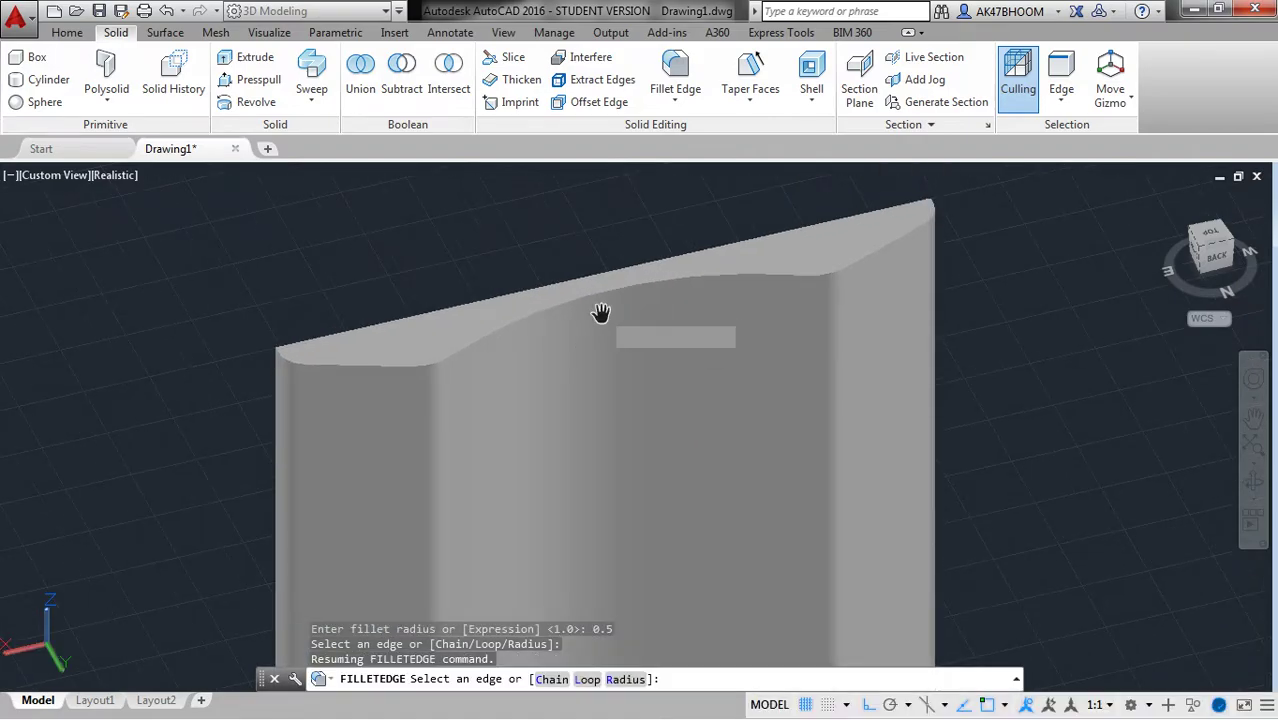
scroll(591, 325, up, 3)
click(825, 316)
shift+middle_drag(836, 306, 882, 205)
key(Return)
key(Return)
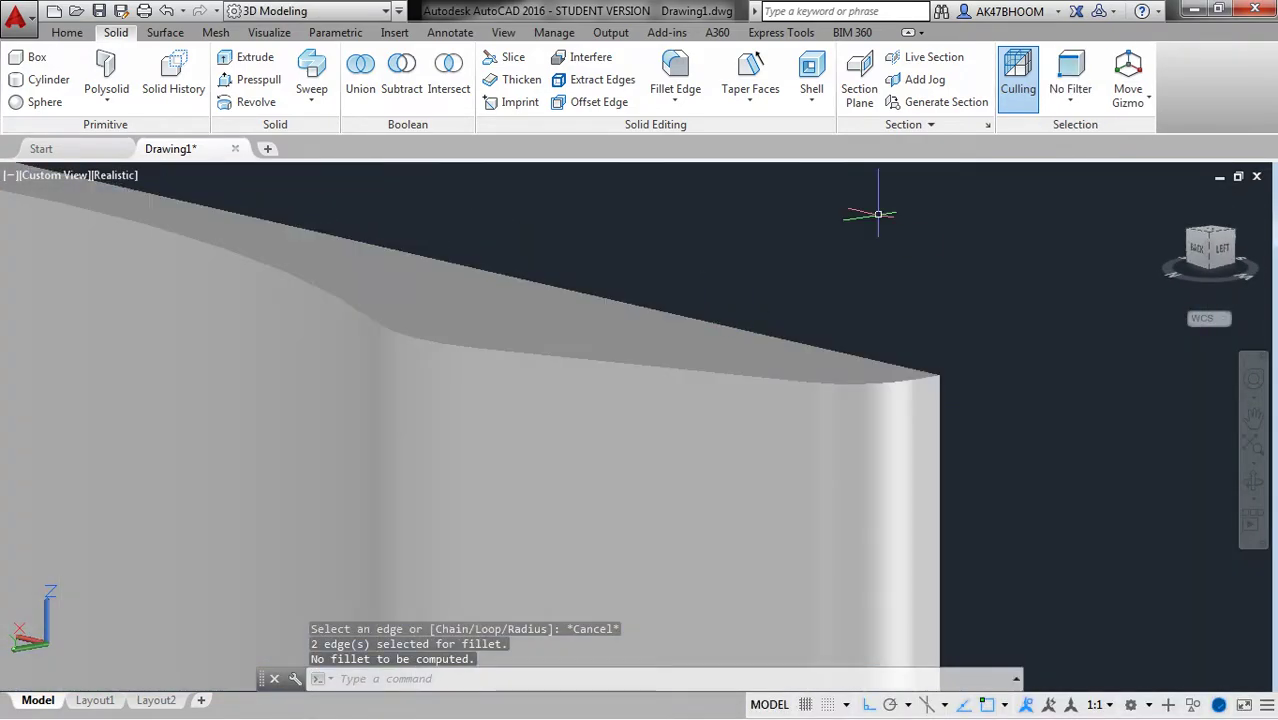
Use the FILLET command with radius 0.5 to round the solid's 18 bottom edges
text(f)
key(Return)
click(880, 387)
text(0.5)
key(Return)
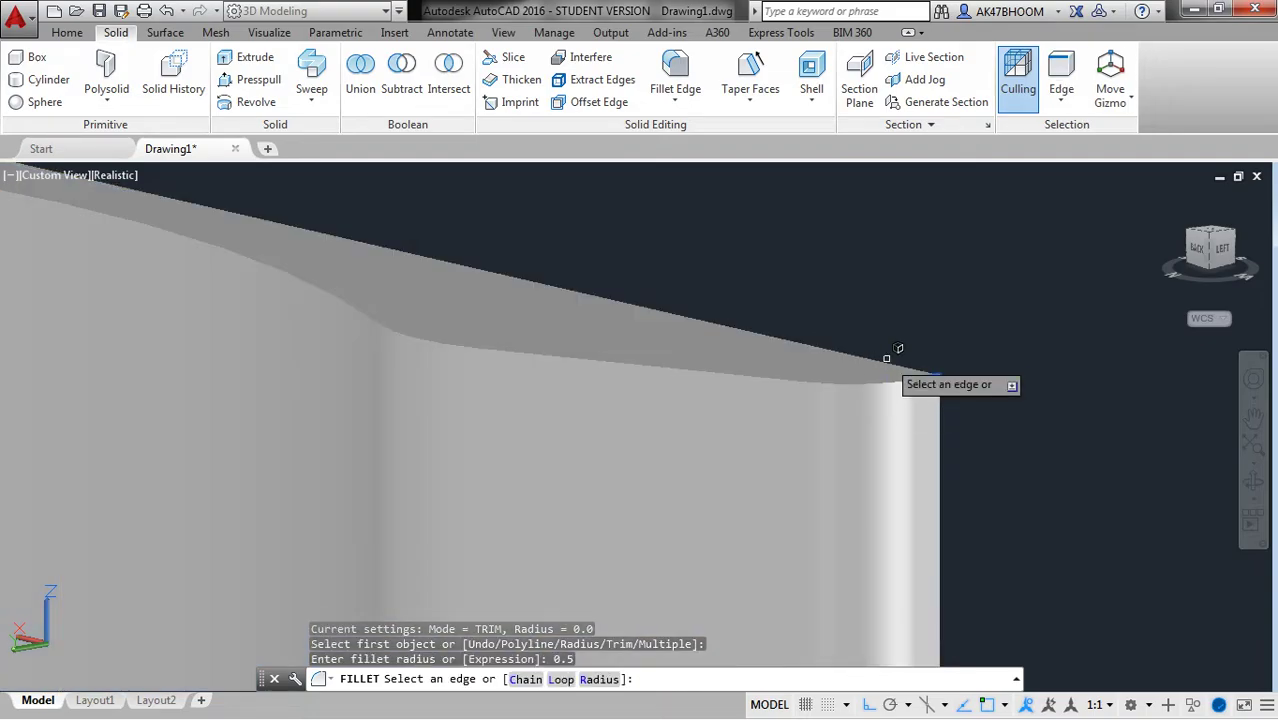
scroll(608, 359, down, 3)
shift+middle_drag(608, 359, 371, 428)
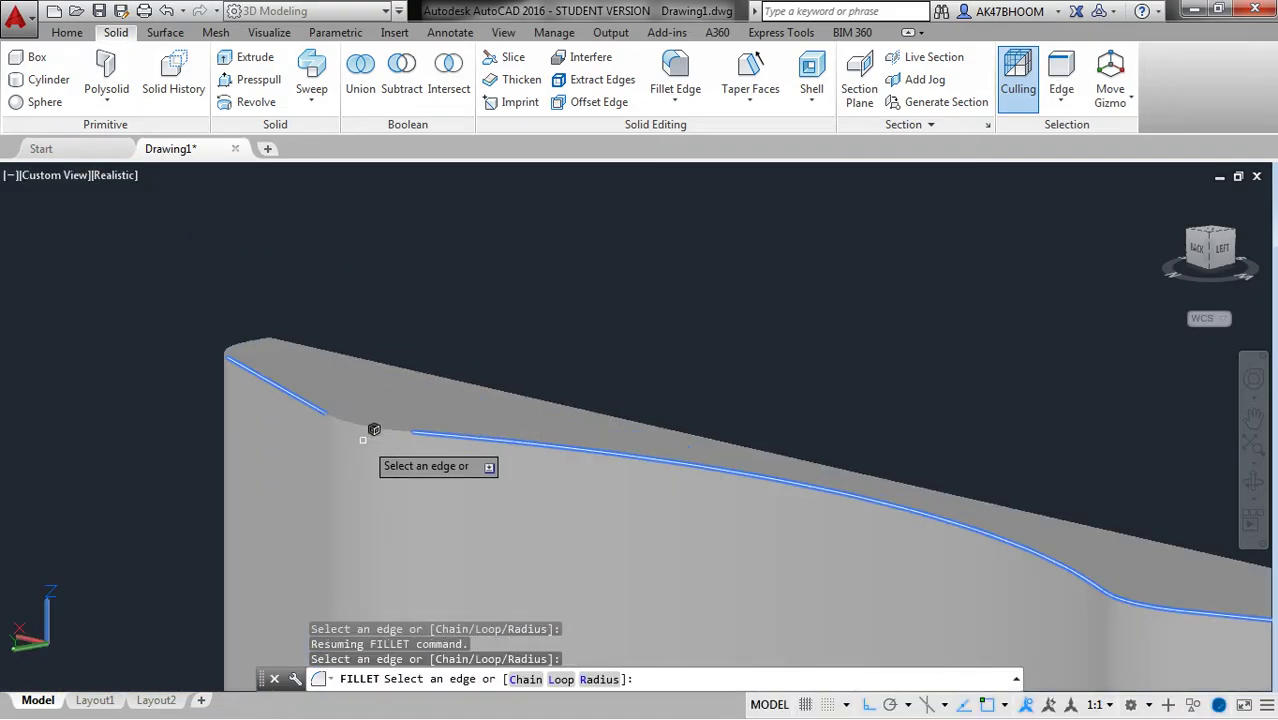
shift+middle_drag(262, 324, 726, 424)
click(726, 424)
click(893, 362)
scroll(941, 391, up, 3)
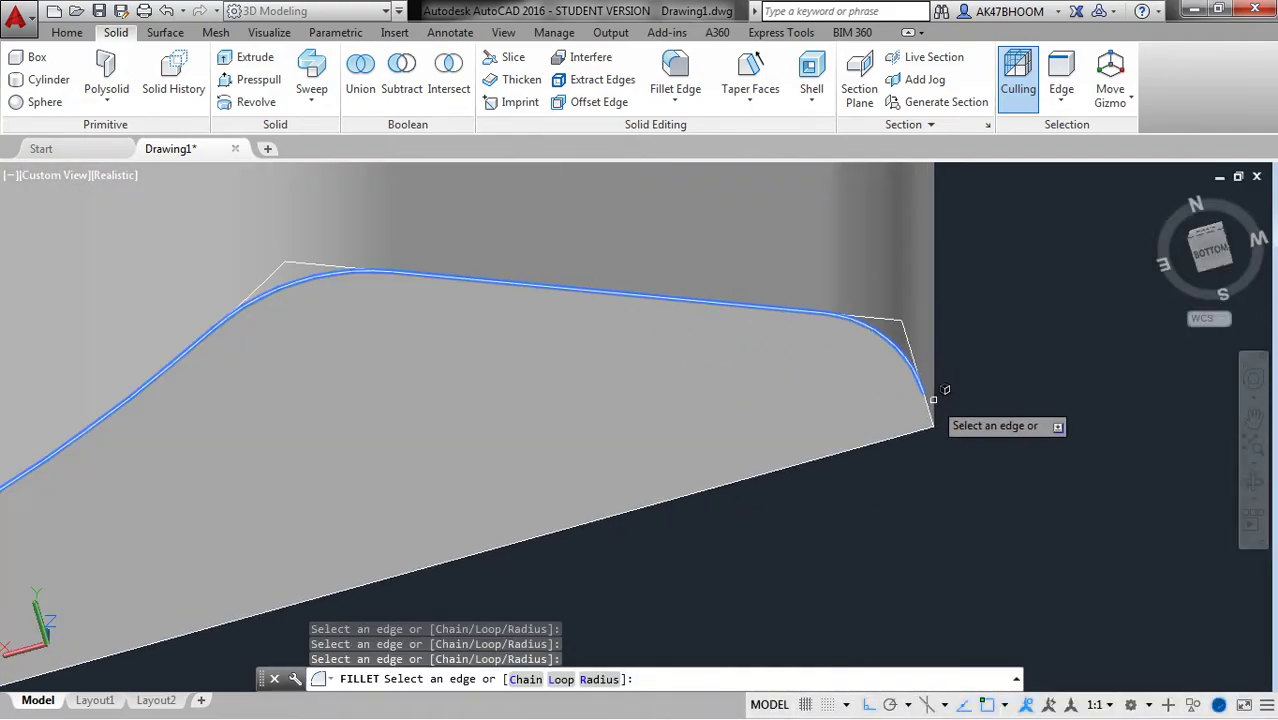
scroll(513, 440, down, 3)
scroll(513, 440, up, 3)
click(520, 515)
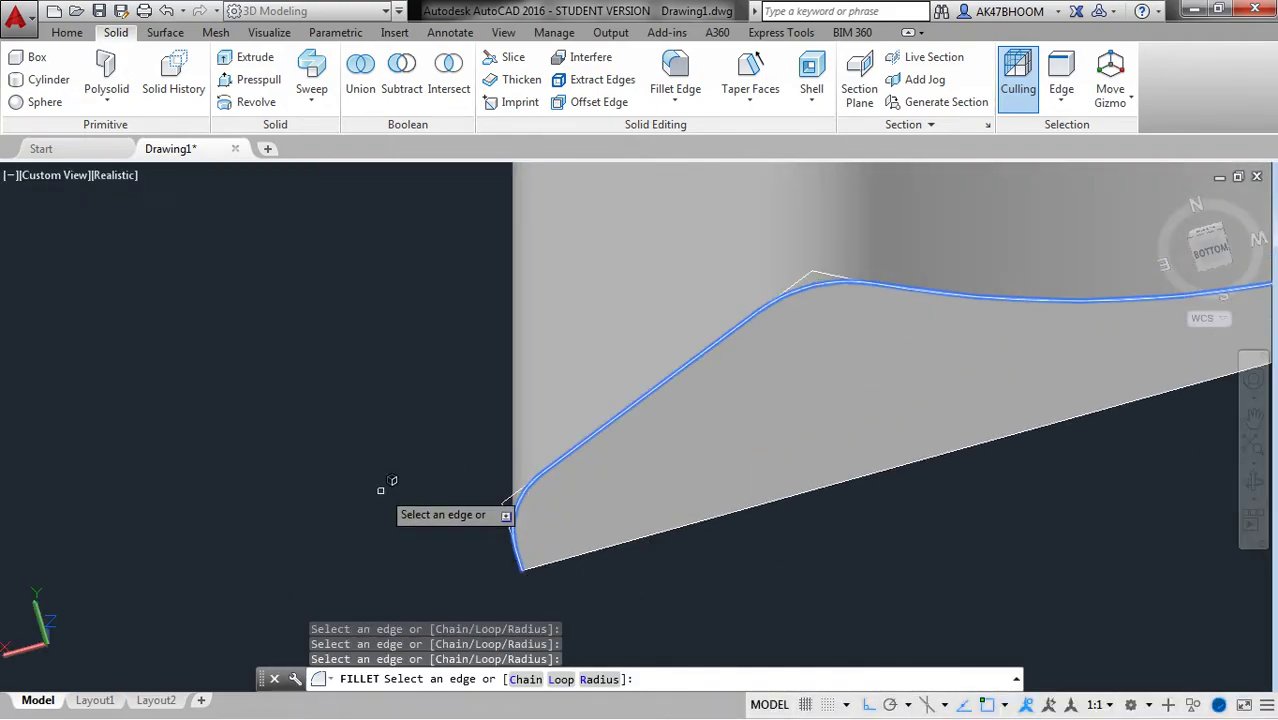
key(Return)
Center the view on the solid's base and select everything in the drawing
scroll(465, 372, down, 1)
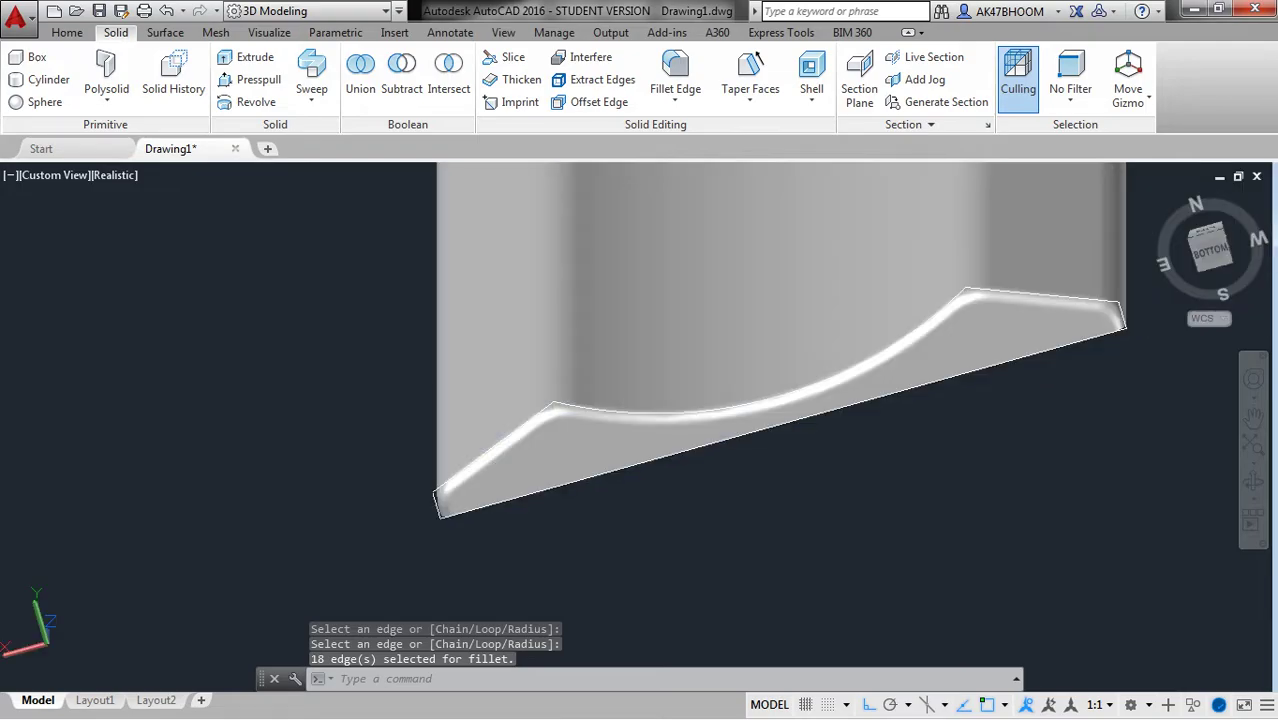
middle_drag(463, 370, 286, 466)
scroll(559, 442, down, 2)
middle_drag(518, 369, 735, 481)
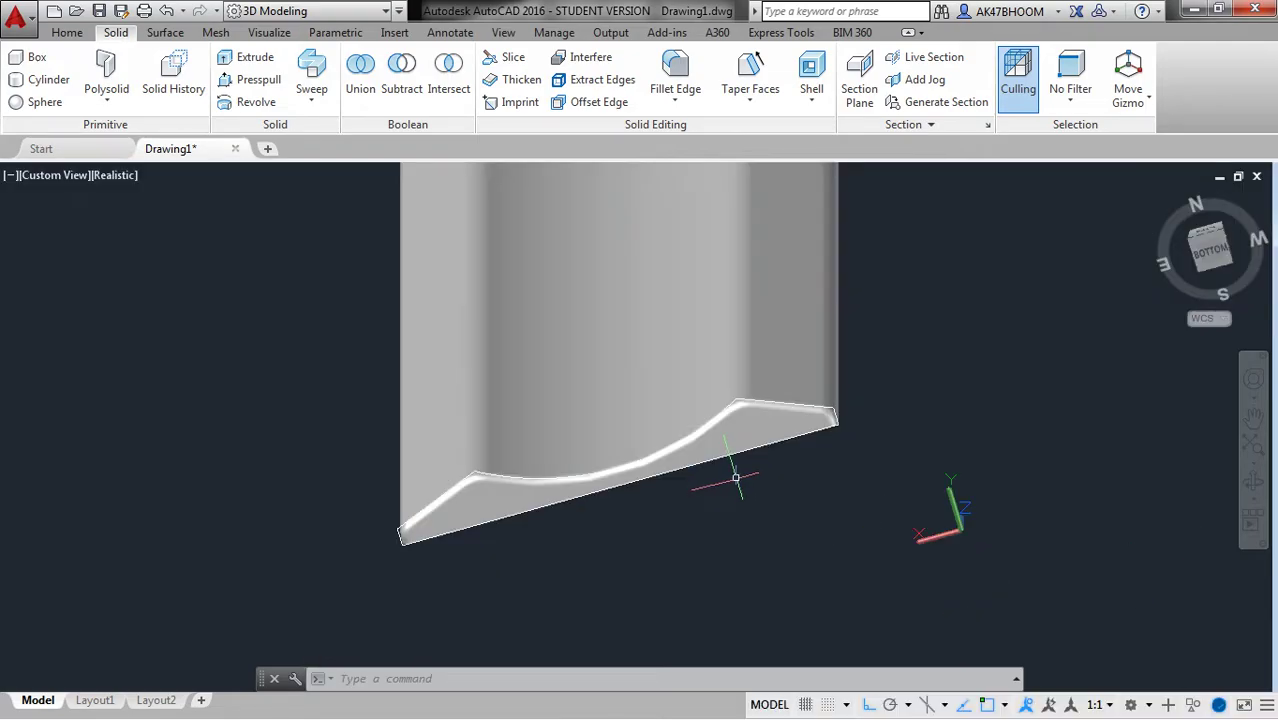
key(ctrl+a)
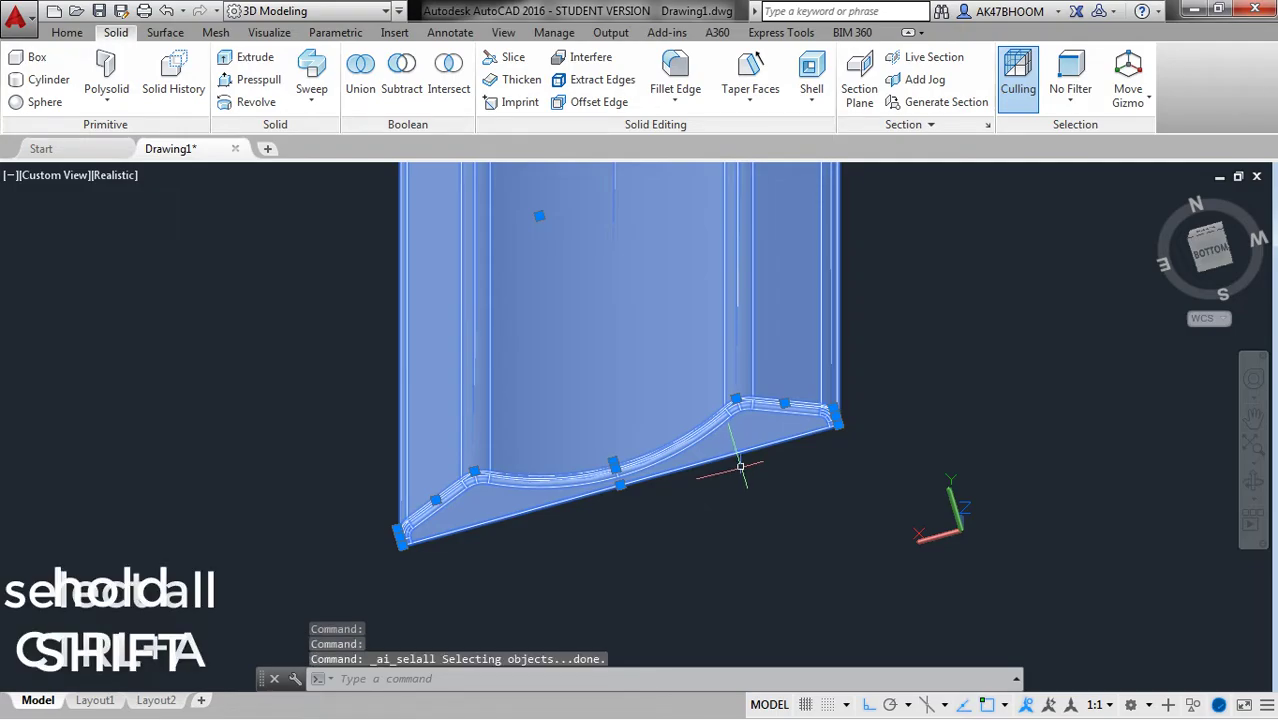
Deselect the solid and erase the 6 leftover 2D profile curves
shift+click(670, 356)
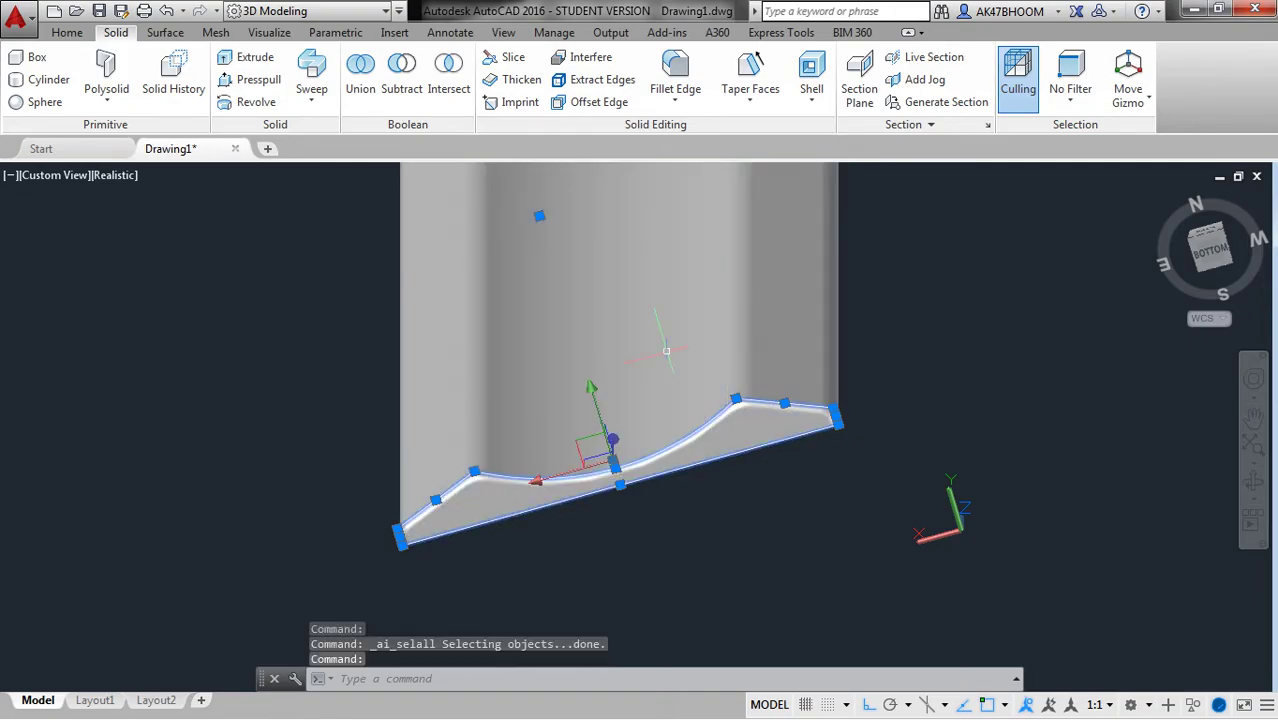
key(Delete)
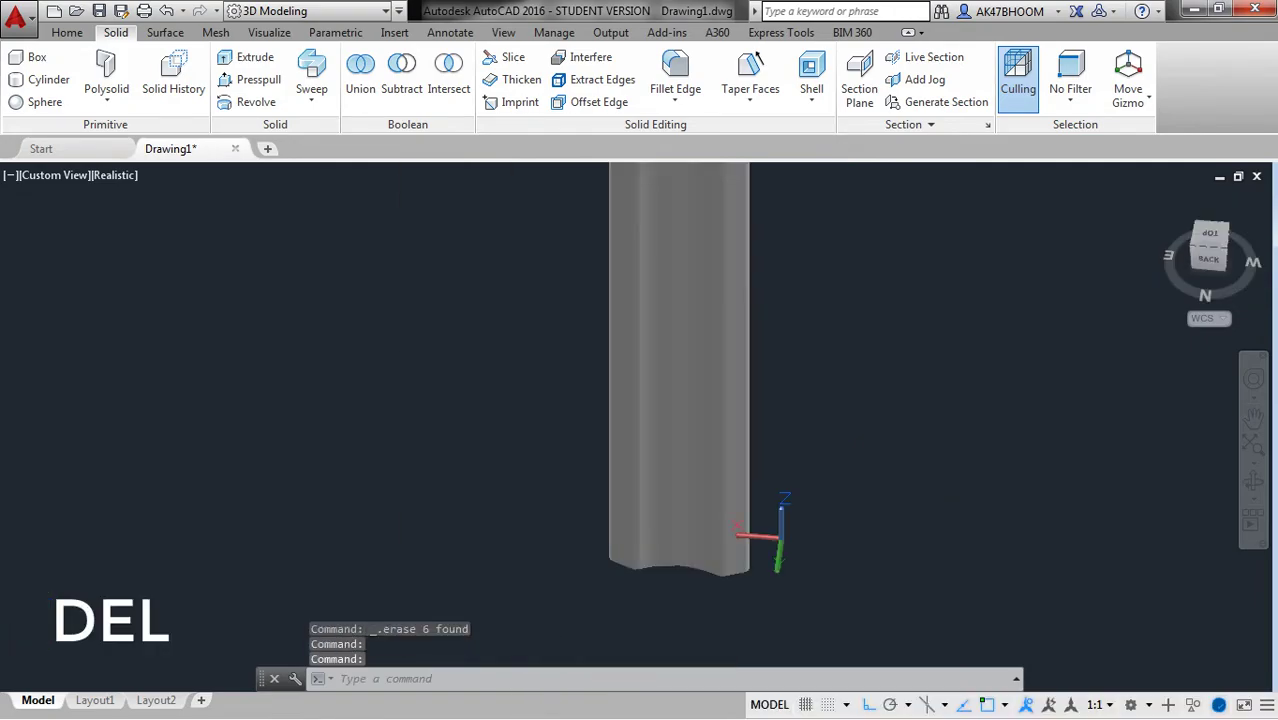